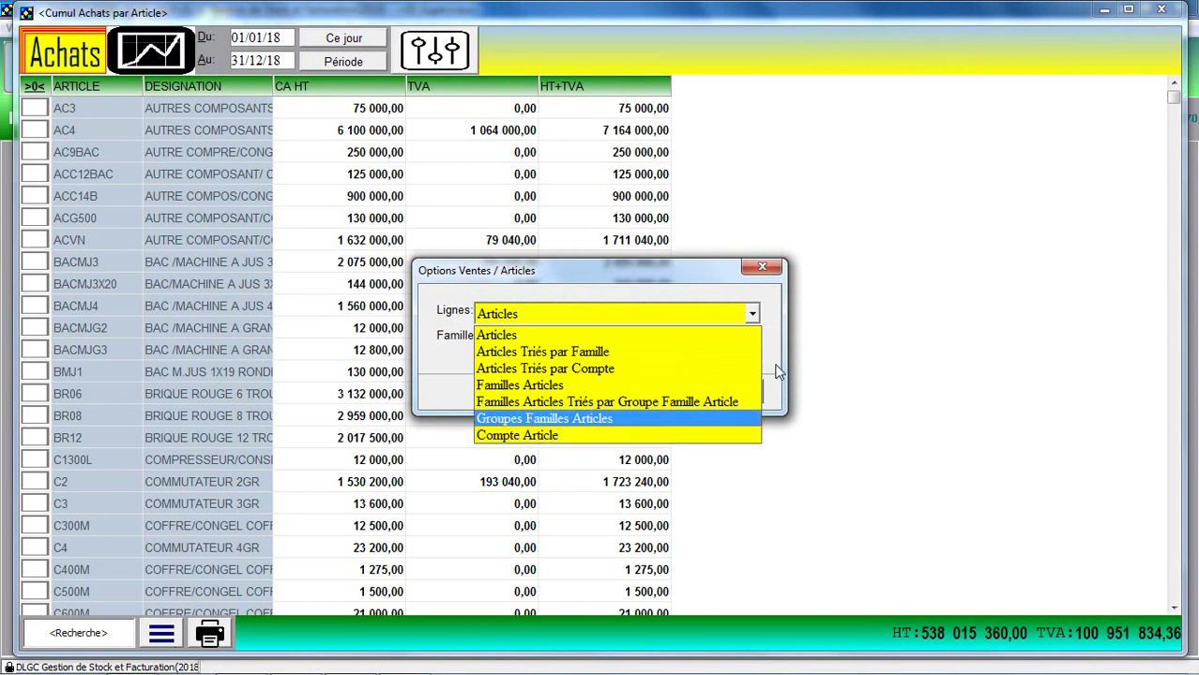
- Close the row options unchanged and restrict the purchases-by-article report to the January period
left_click(754, 293)
left_click(778, 268)
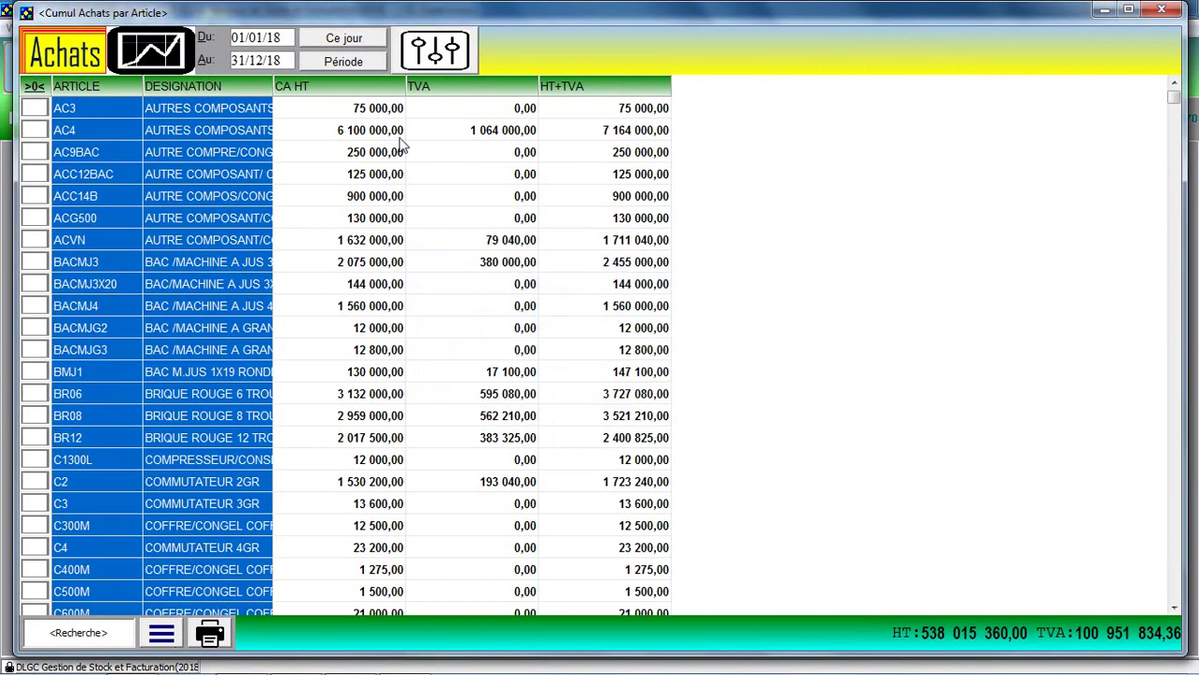
left_click(362, 60)
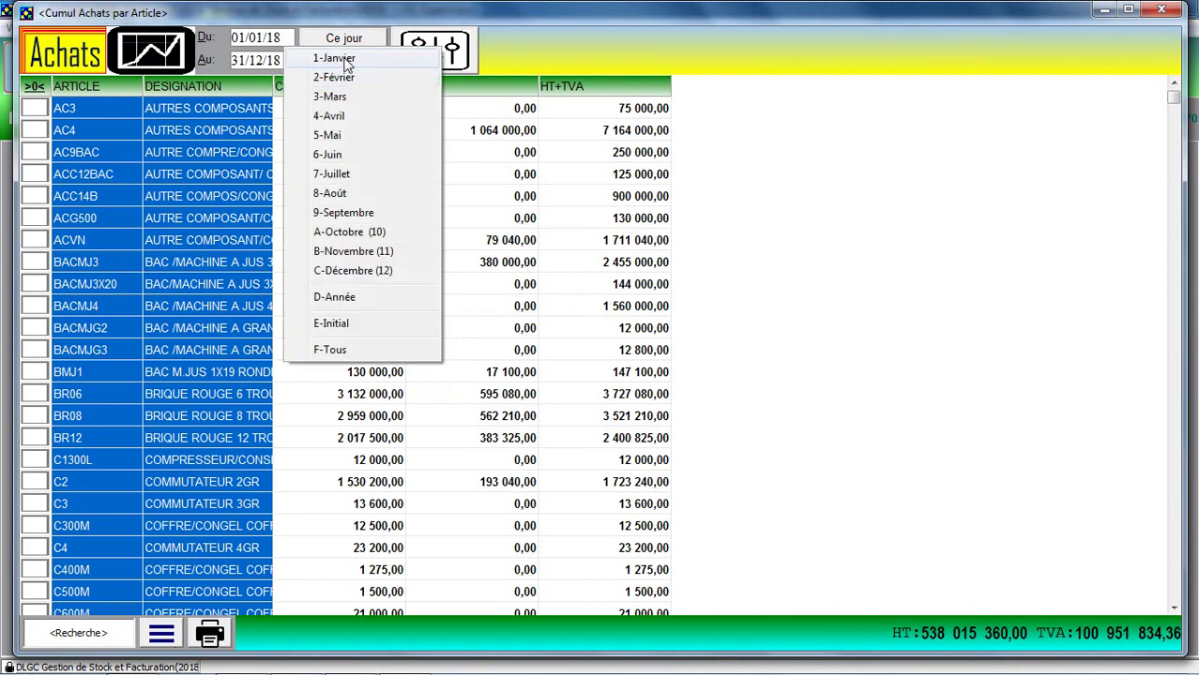
left_click(347, 57)
left_click(441, 197)
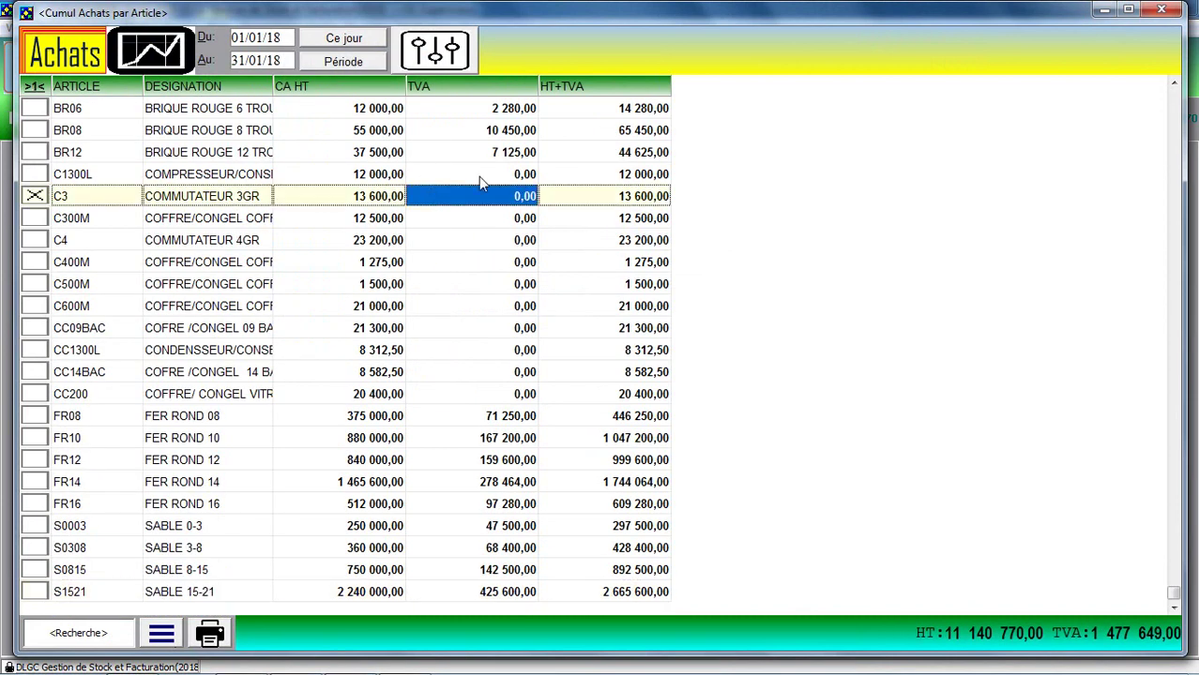
- Open the Cumul des Achats/Article X Fournisseur report and select its ARTICLE and DESIGNATION columns
mouse_move(255, 103)
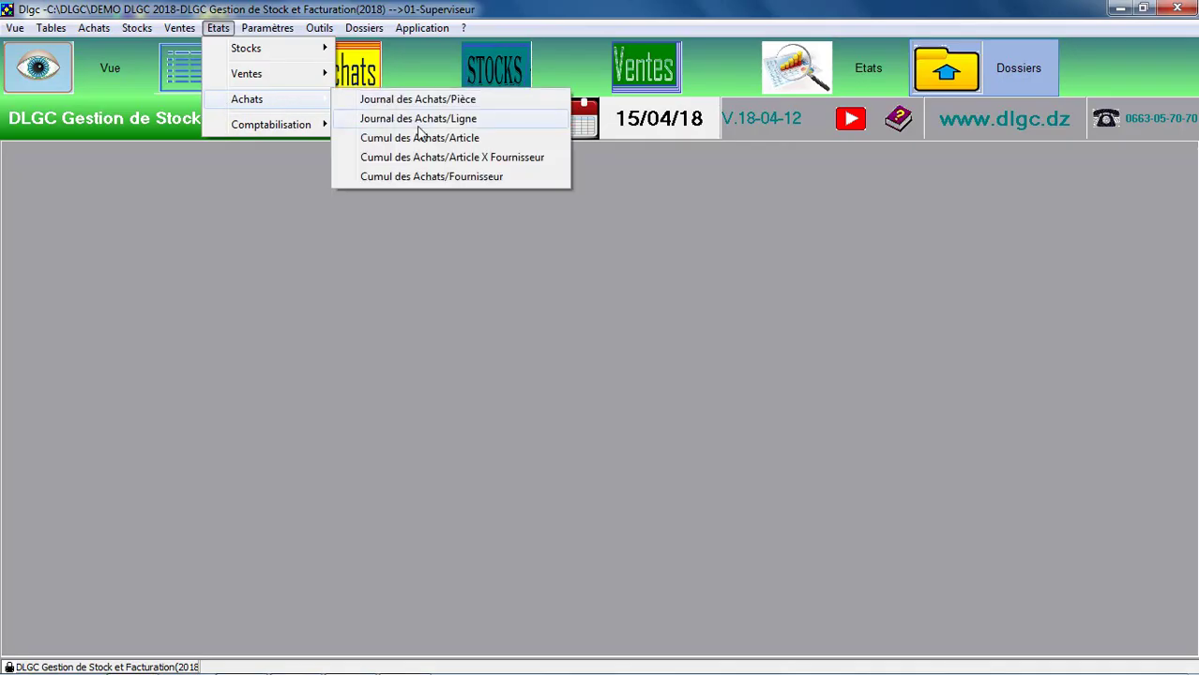
left_click(423, 160)
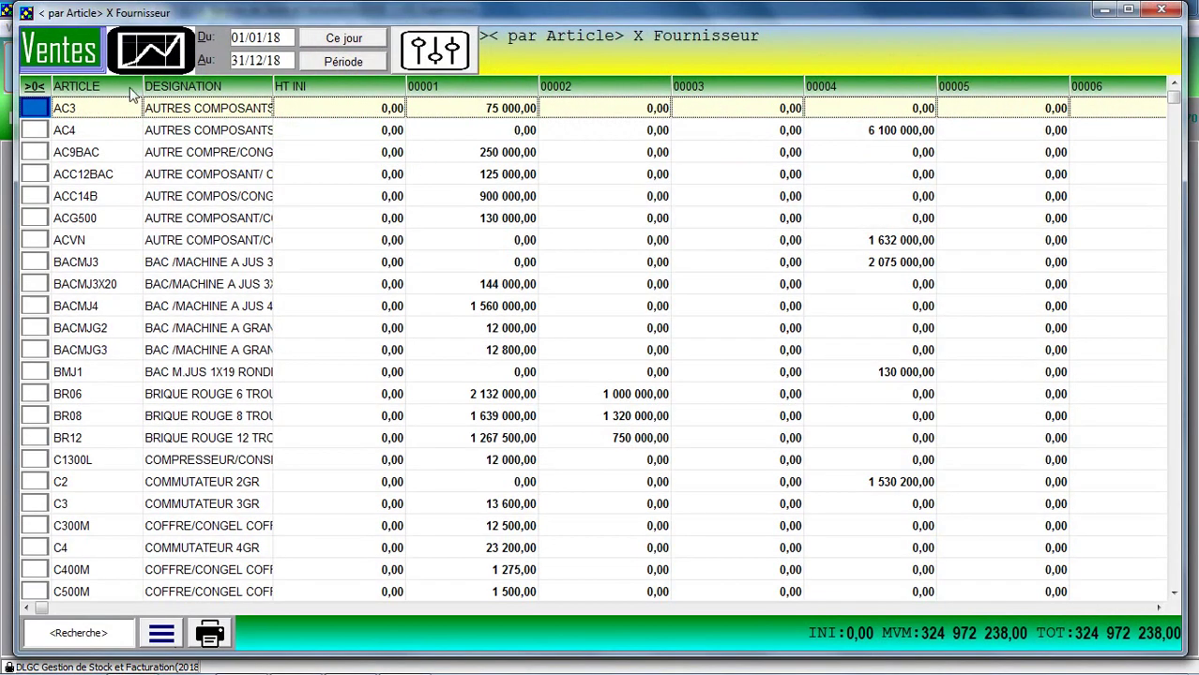
left_click_drag(76, 87, 181, 86)
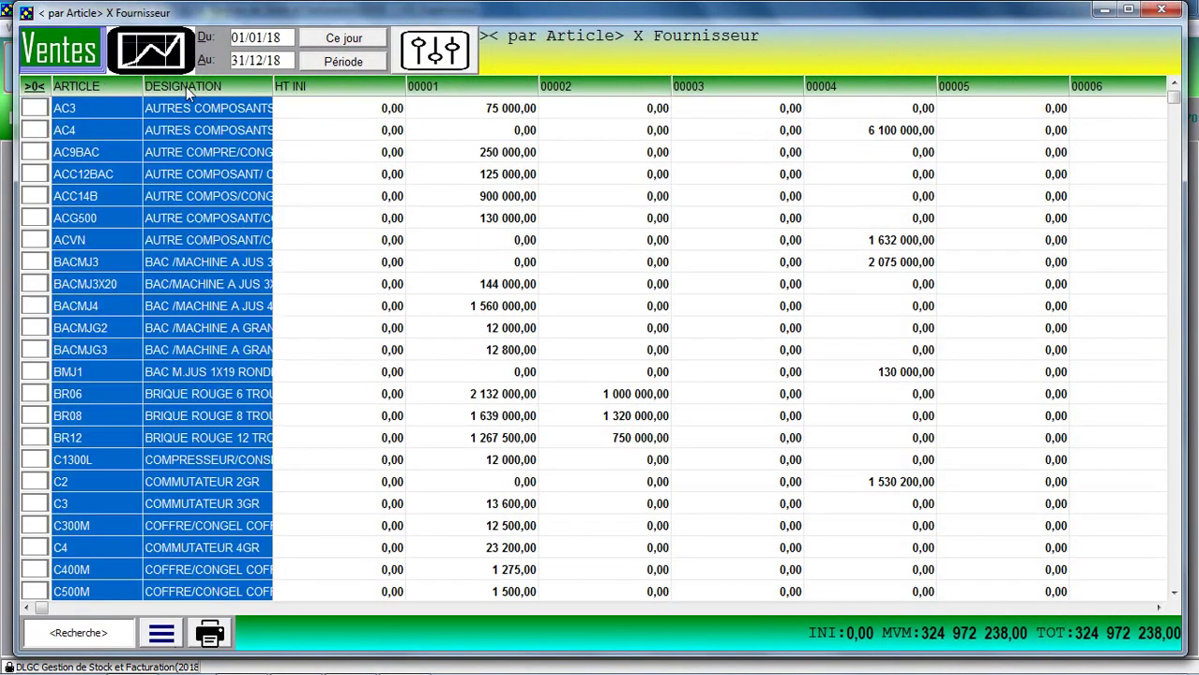
- Set the article-by-supplier report's columns to Famille Fournisseur, keeping Articles as its rows
left_click(466, 54)
left_click(741, 285)
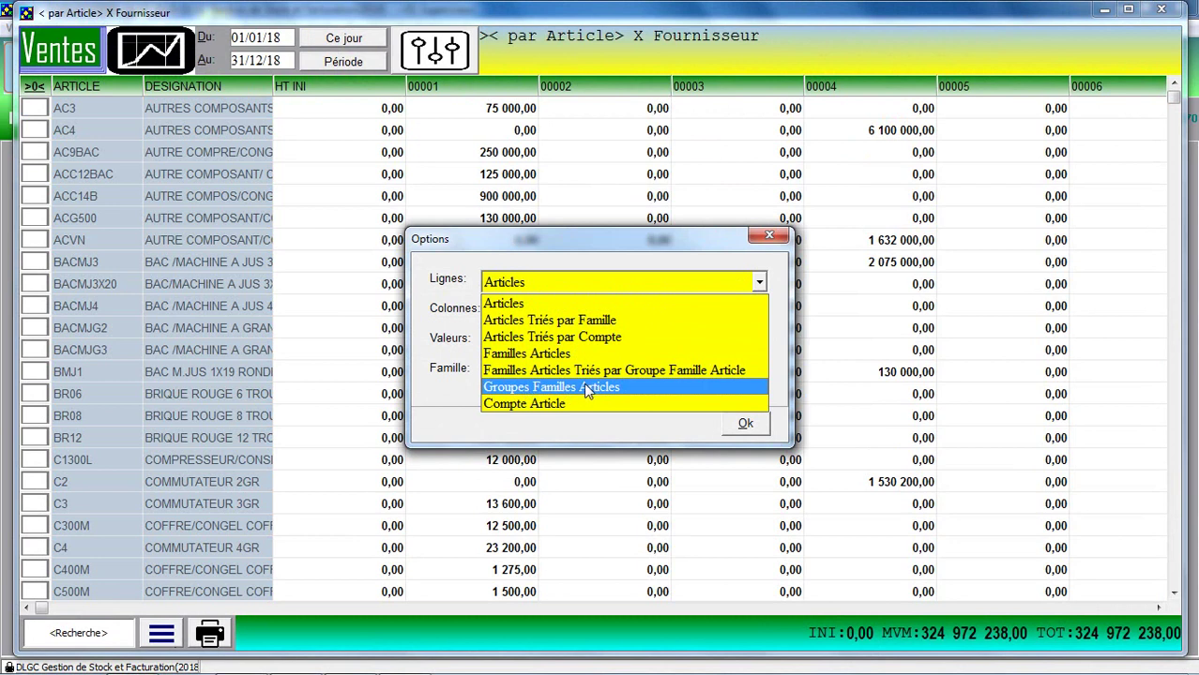
left_click(791, 340)
left_click(601, 316)
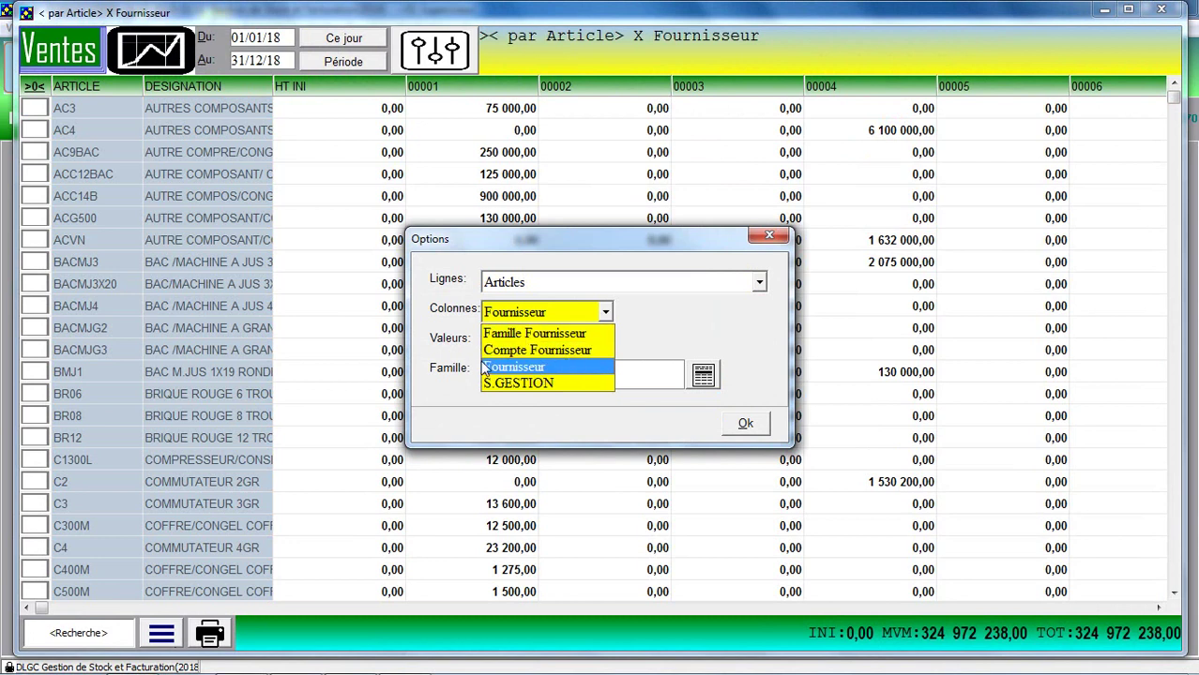
left_click(544, 334)
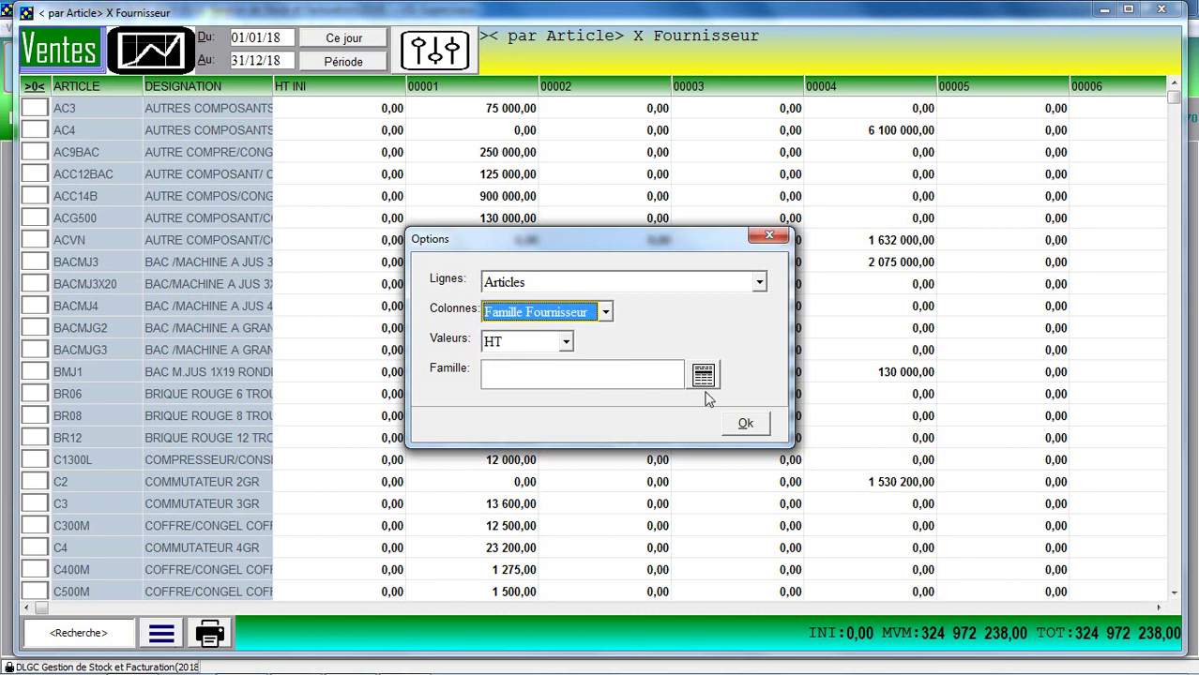
left_click(745, 425)
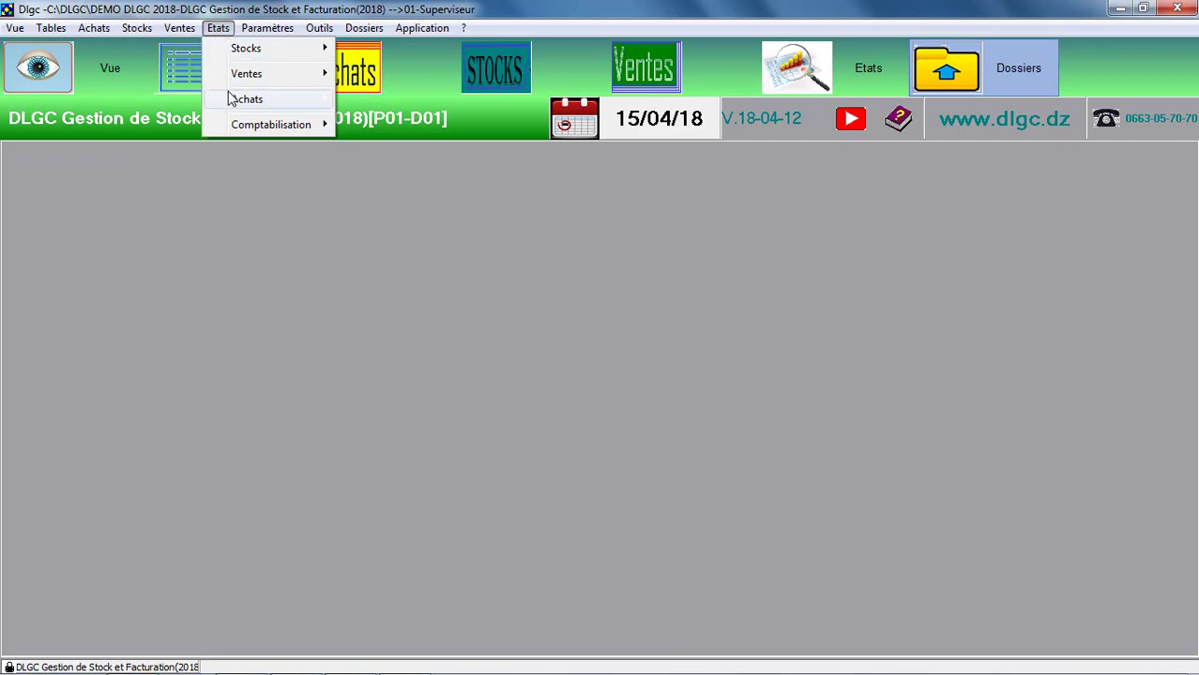
- Open the Cumul des Achats/Fournisseur report and select its CODE and LIBELLE columns
mouse_move(273, 101)
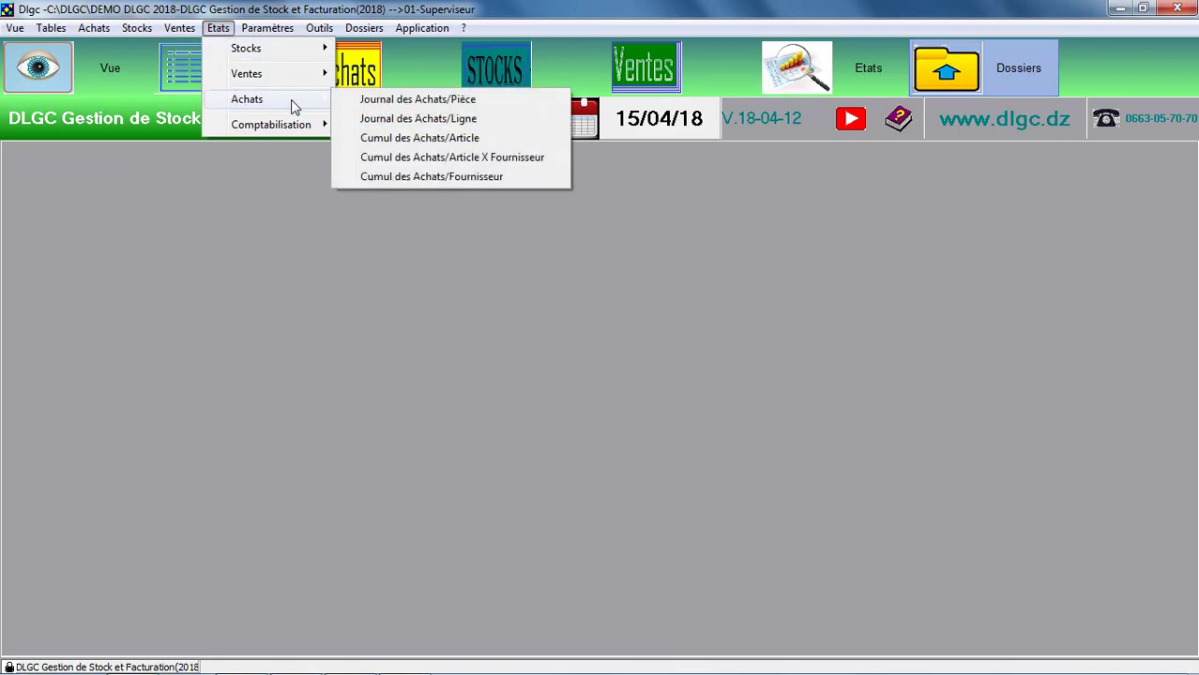
left_click(367, 177)
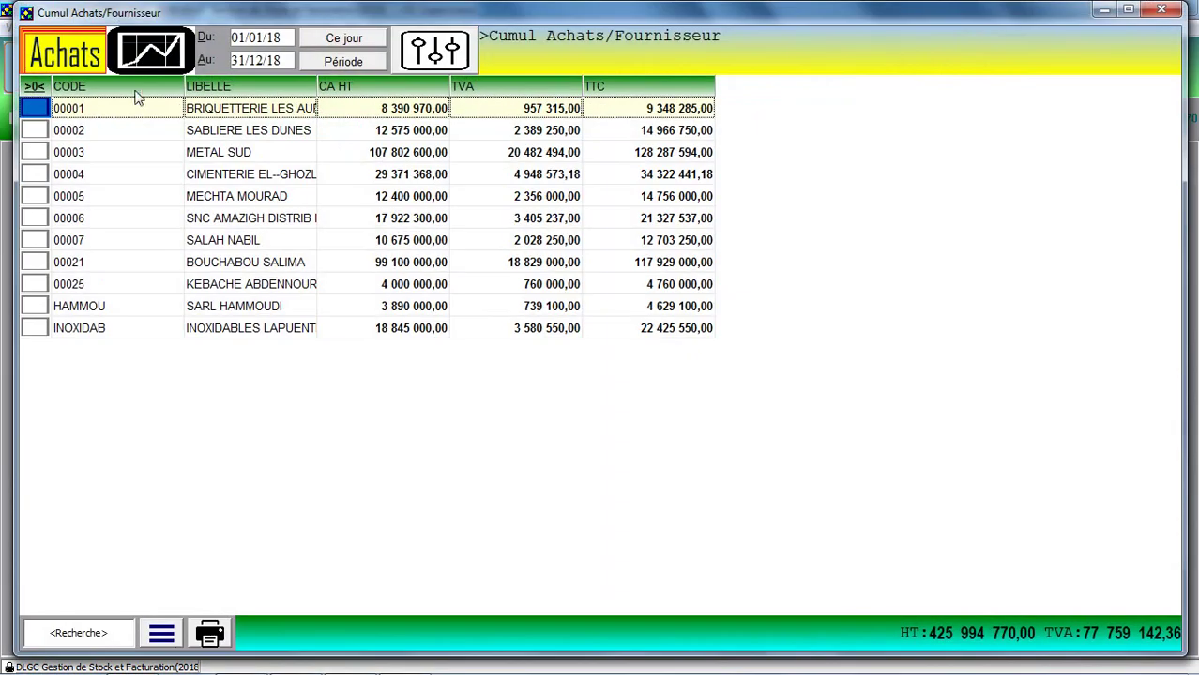
left_click_drag(94, 89, 236, 86)
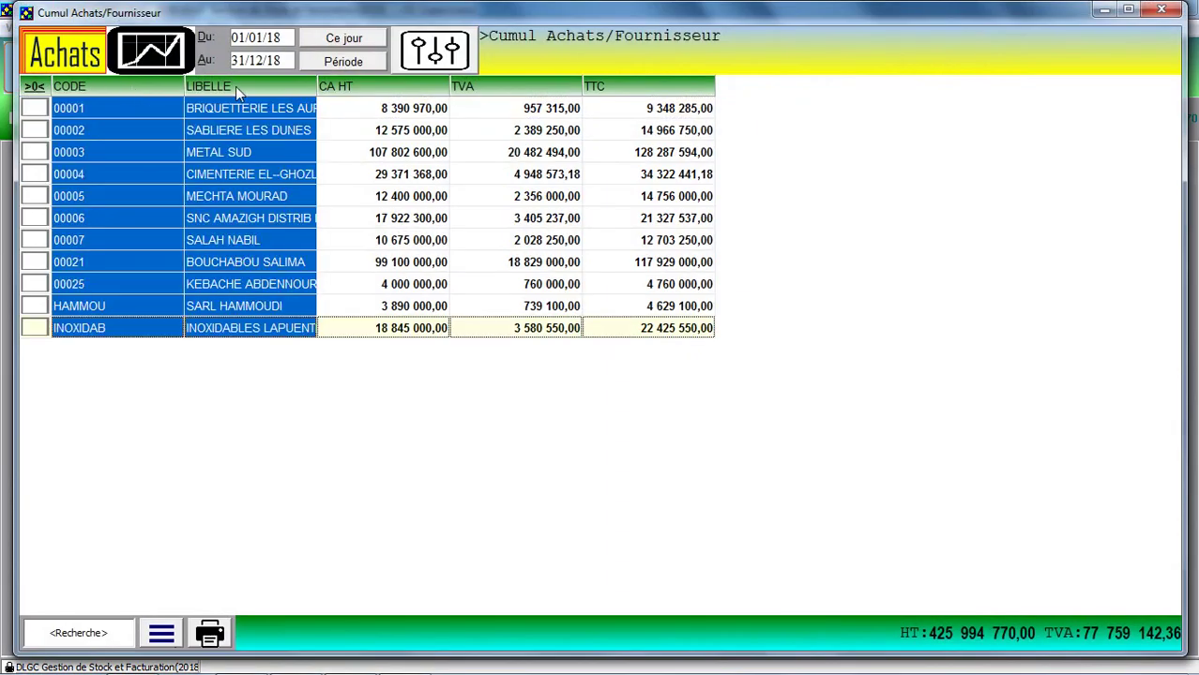
- Check the supplier report's row options without changing them, and choose a different period for the report
left_click(451, 56)
left_click(690, 334)
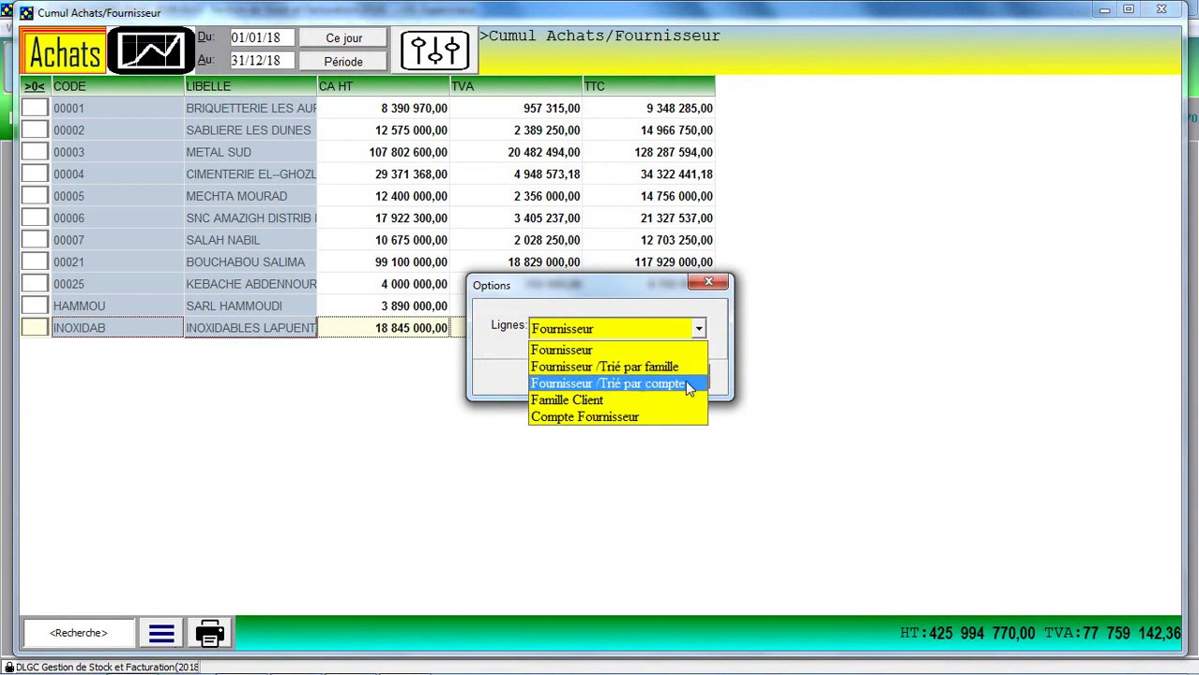
left_click(715, 326)
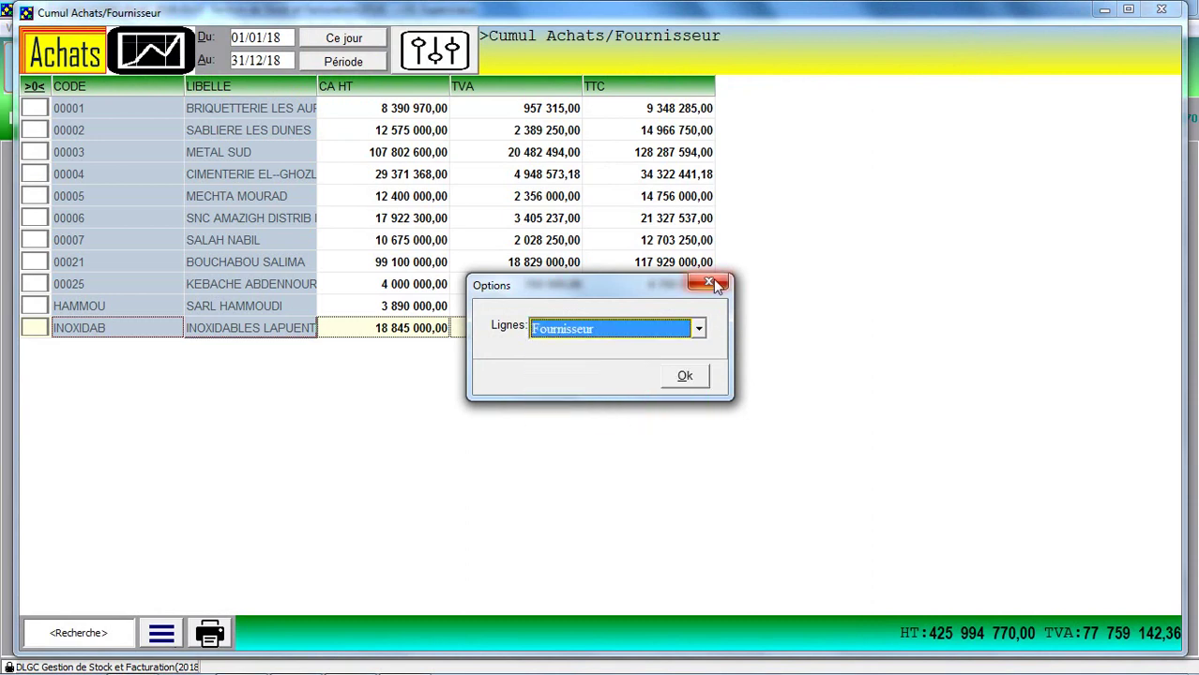
left_click(713, 281)
left_click(362, 63)
left_click(363, 97)
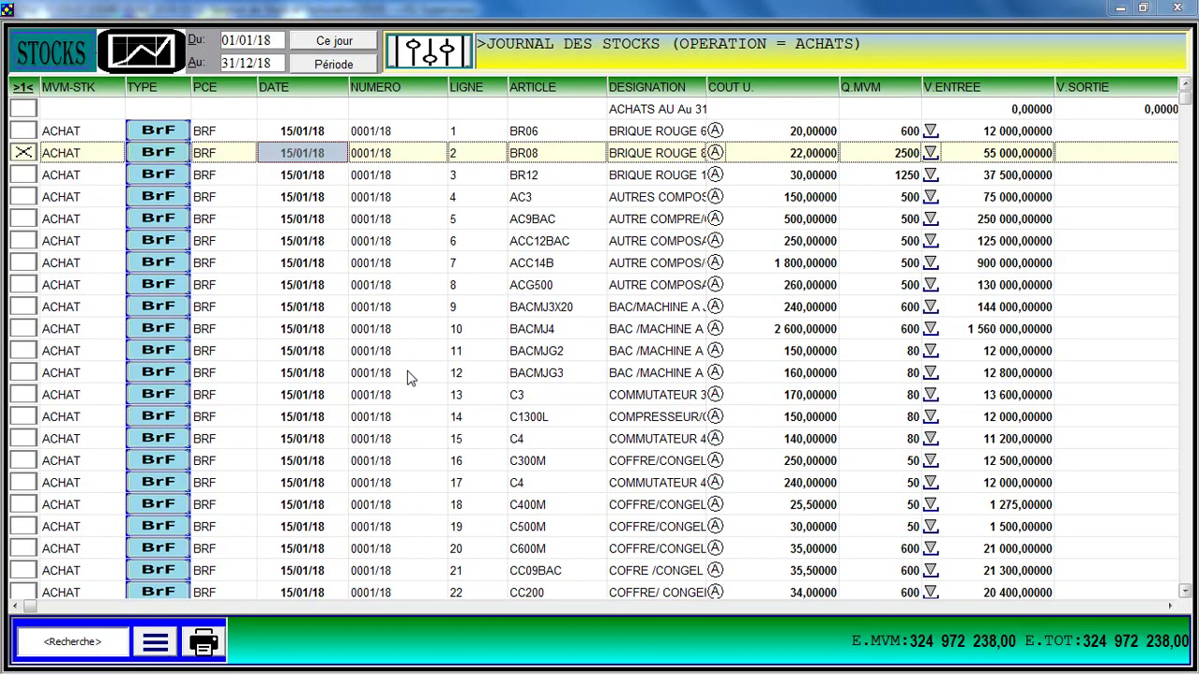
- Open the print setup of the stock journal and give the report the title ETAT DETAILE DES STOCK and subtitle MAGASIN
left_click(202, 656)
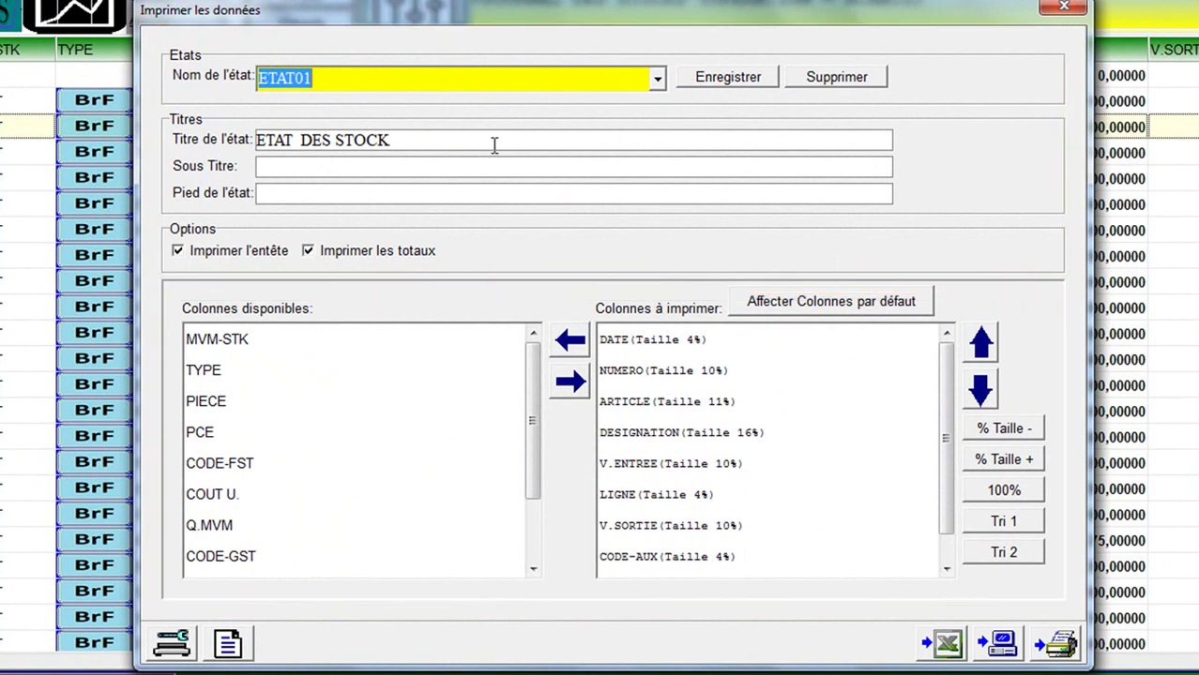
left_click(483, 141)
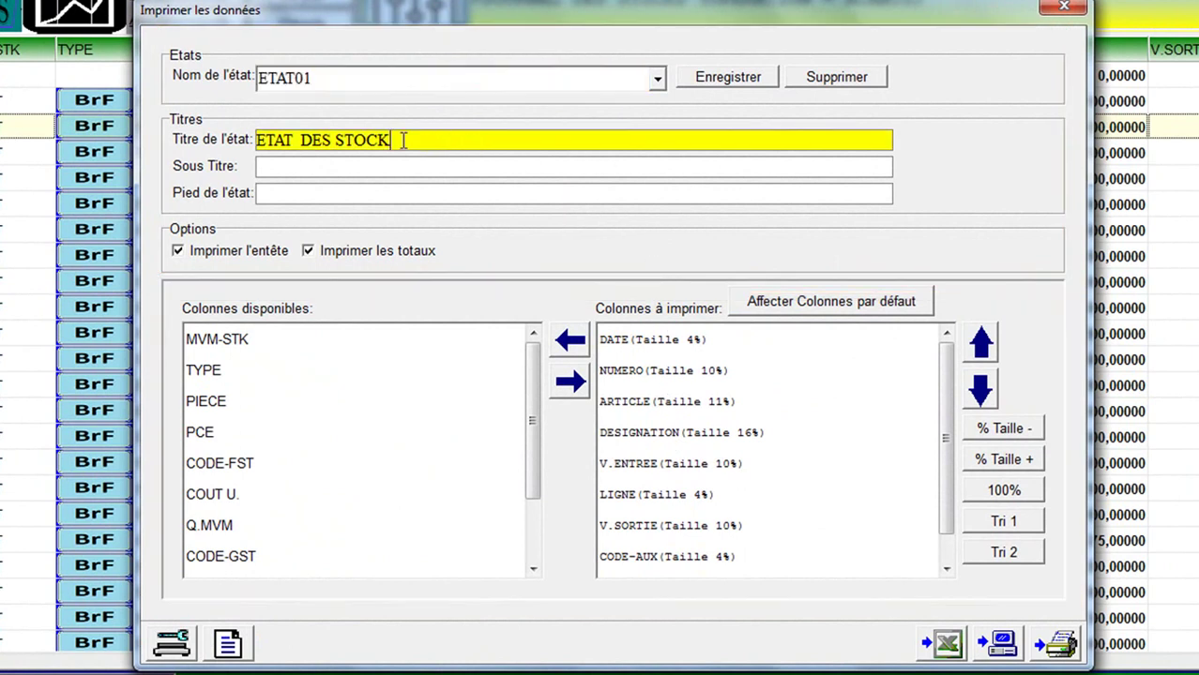
left_click_drag(423, 140, 246, 145)
type("ETAT DETAILE DES STOCK")
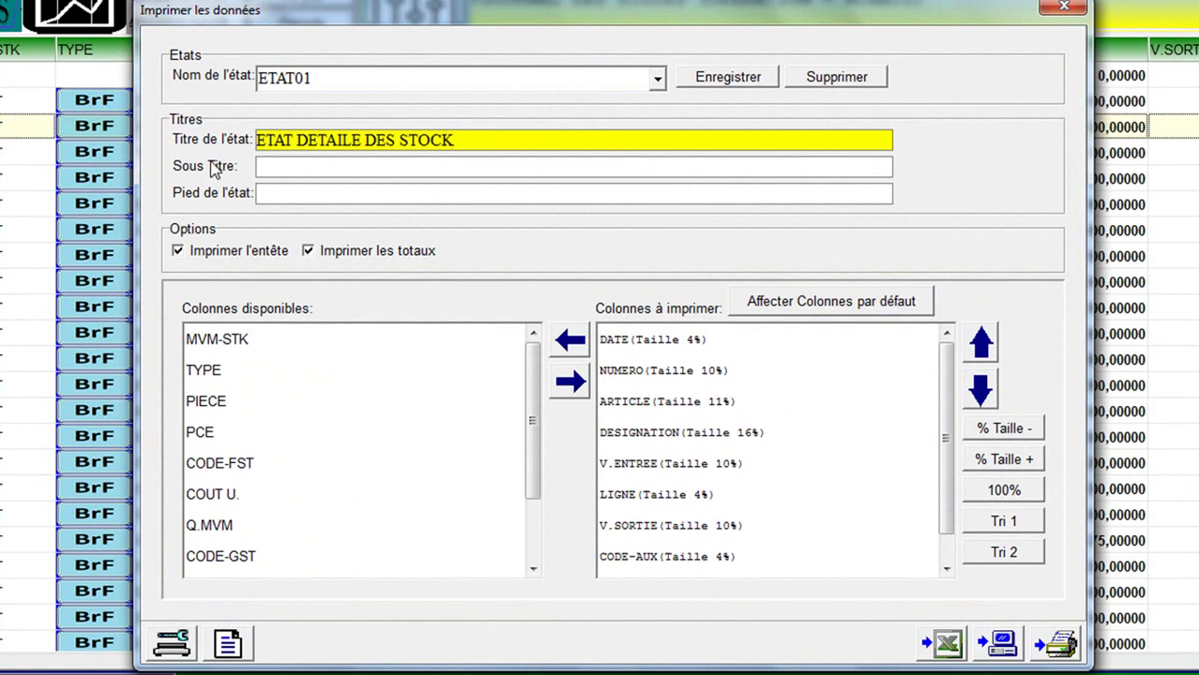
left_click(267, 169)
type("MA")
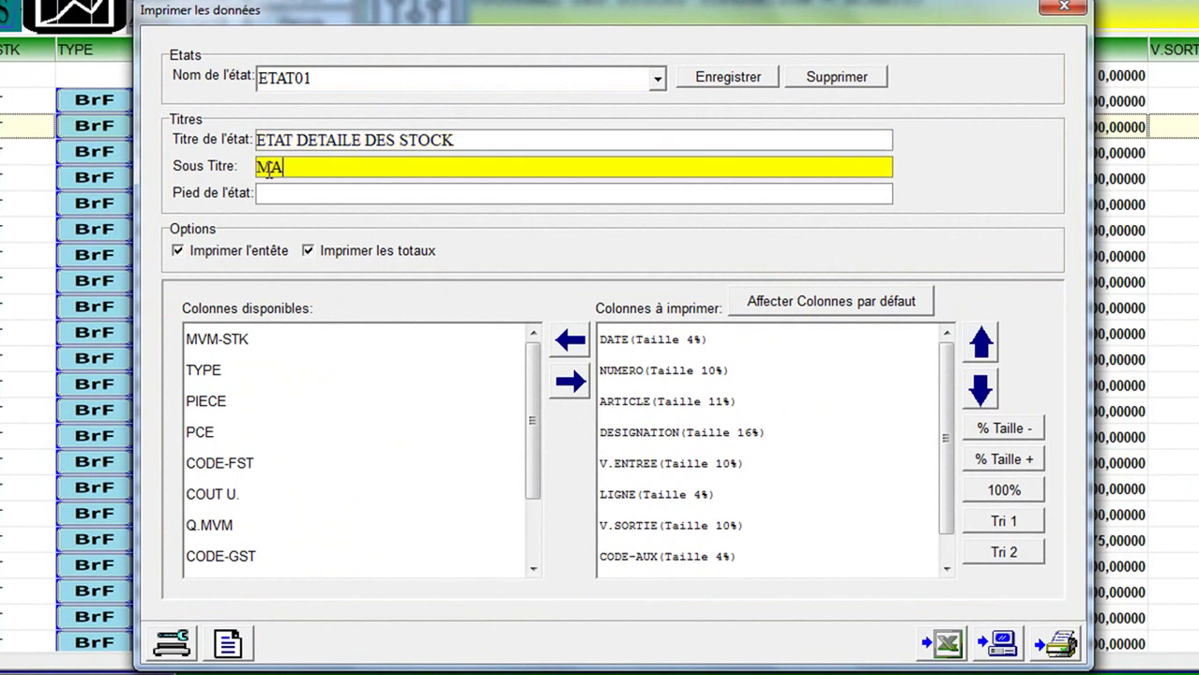
type("GASIN")
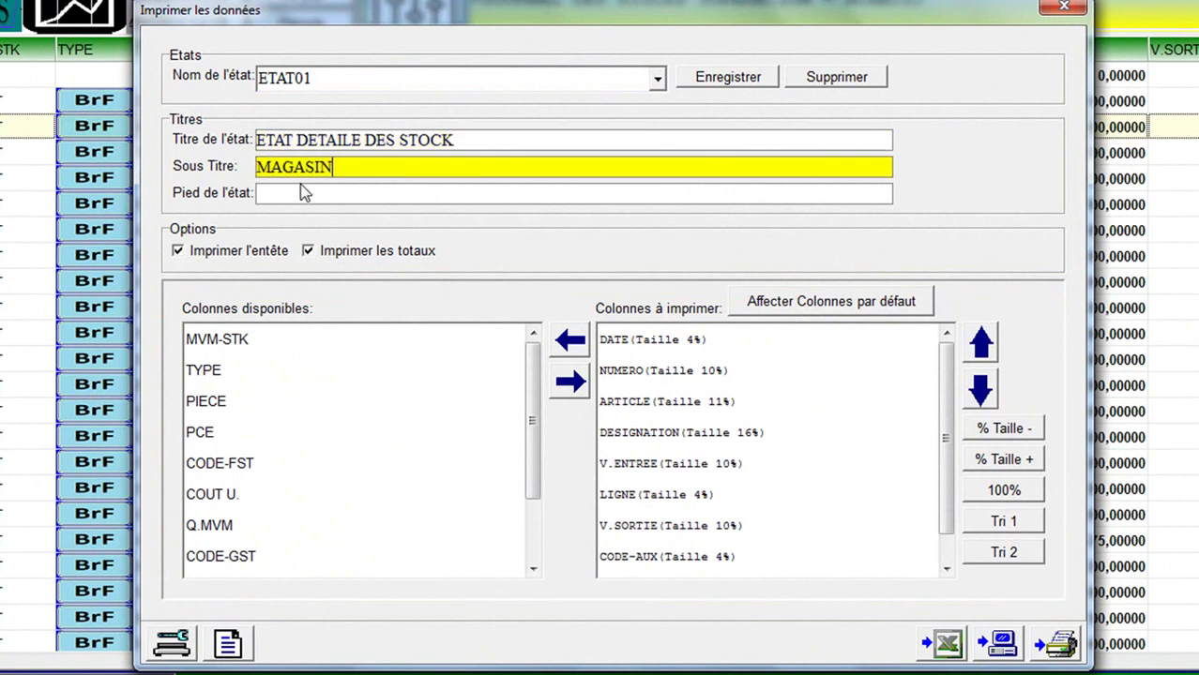
left_click(315, 192)
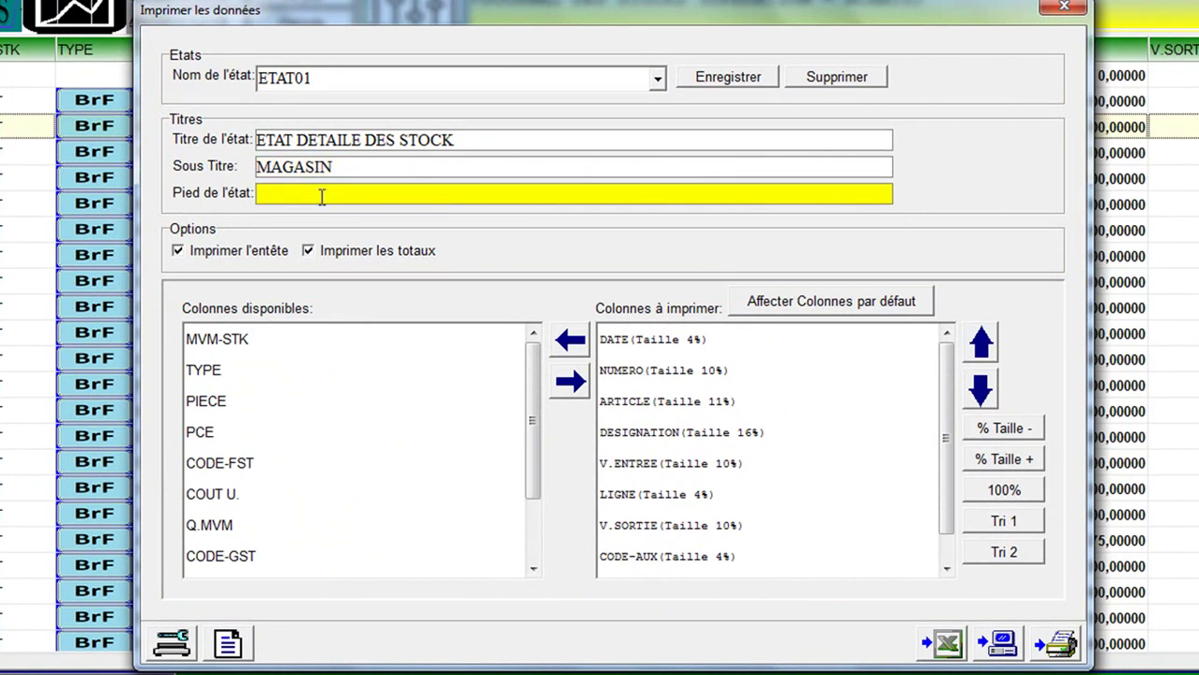
left_click(324, 251)
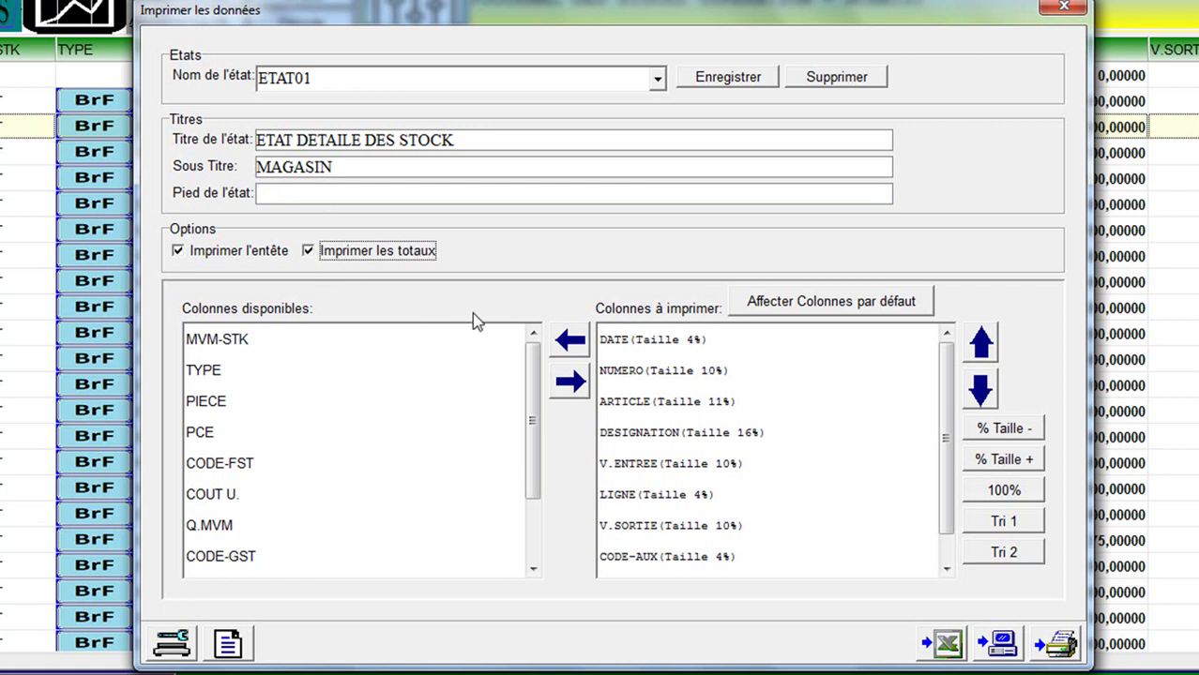
- Add the MVM-STK column to the columns to print and remove it again
left_click(410, 339)
left_click(569, 379)
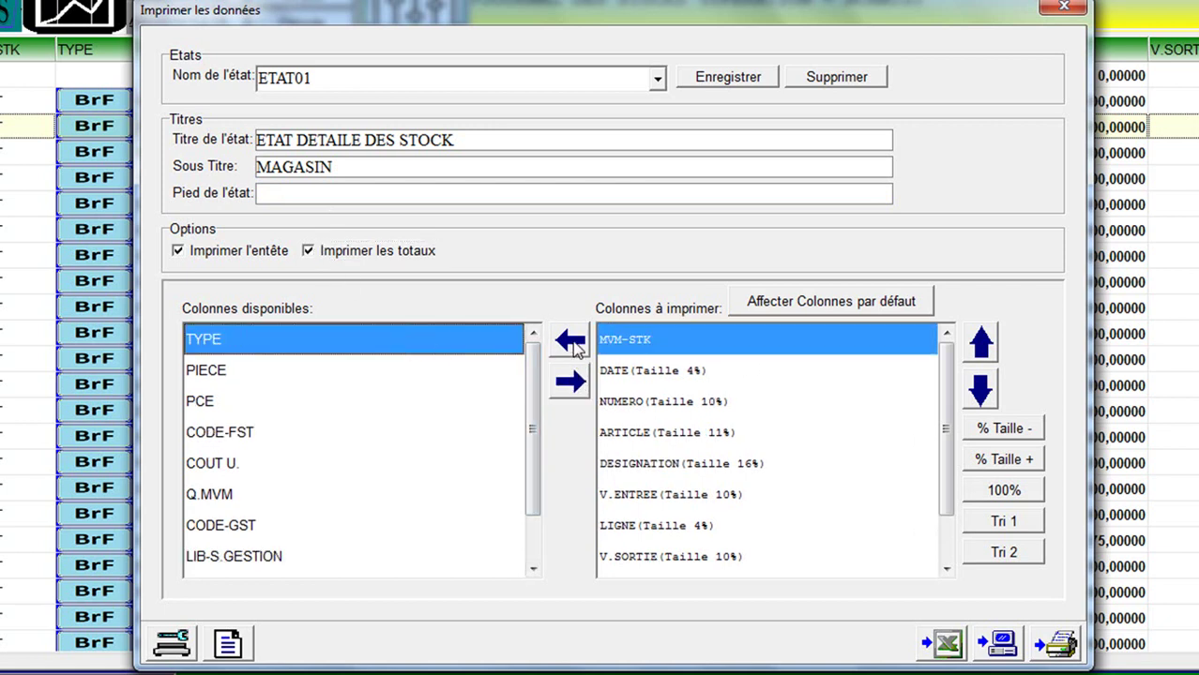
left_click(569, 340)
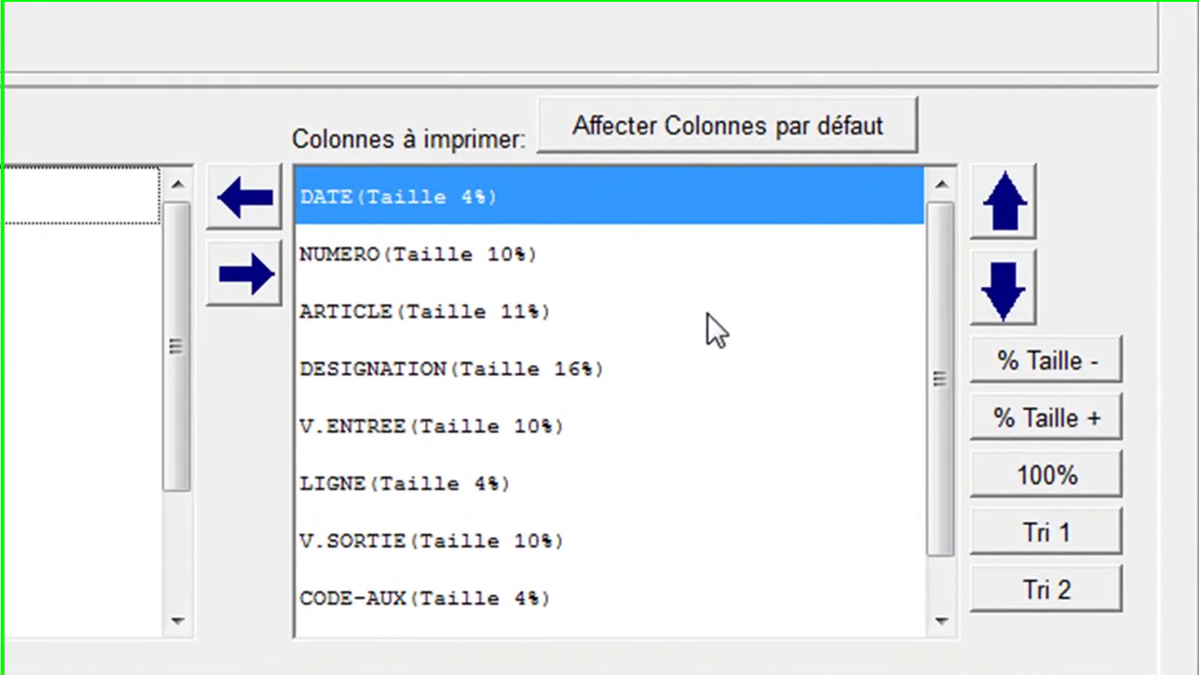
- Set the printed width of the ARTICLE column to 13% and of the DESIGNATION column to 14%
left_click(820, 403)
left_click(1004, 424)
left_click(1004, 424)
left_click(779, 382)
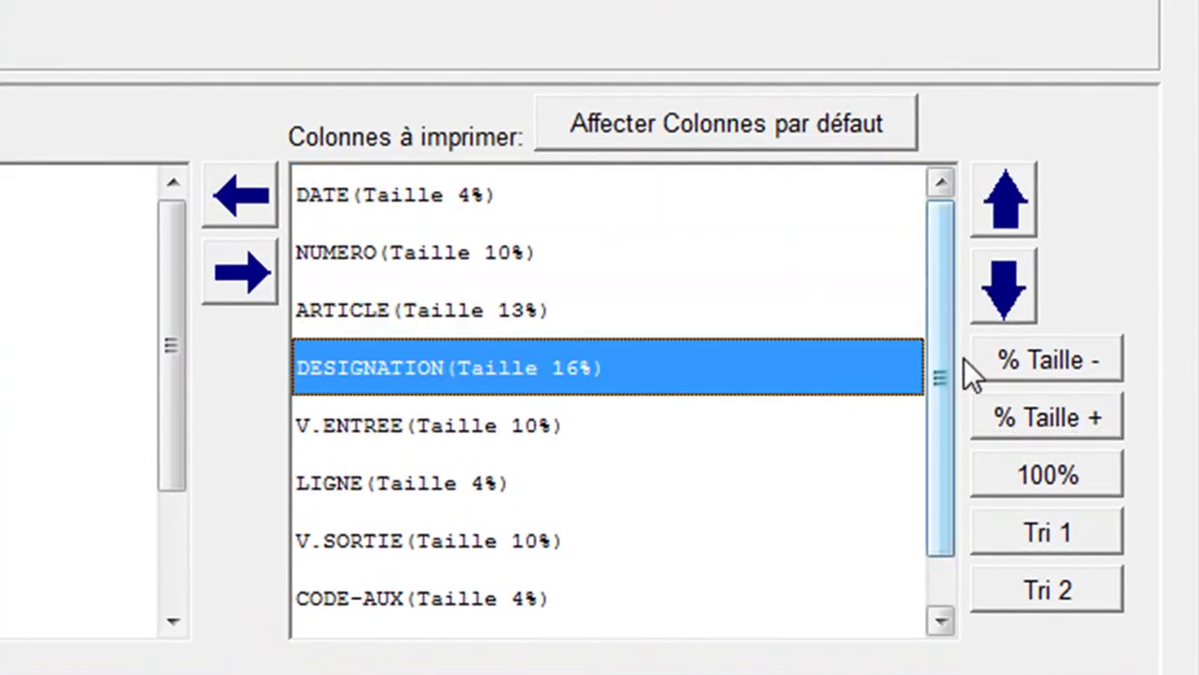
left_click(976, 361)
left_click(975, 361)
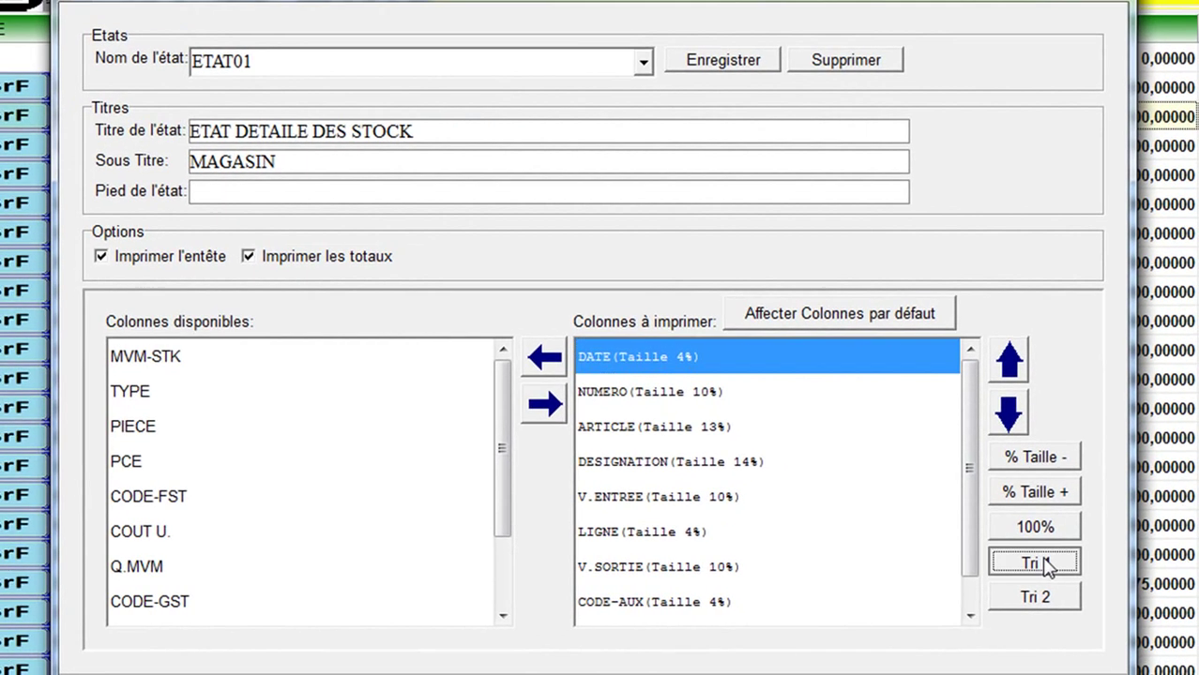
- Sort the printed report by DATE first, descending and with a break by date, and by ARTICLE second
left_click(1043, 563)
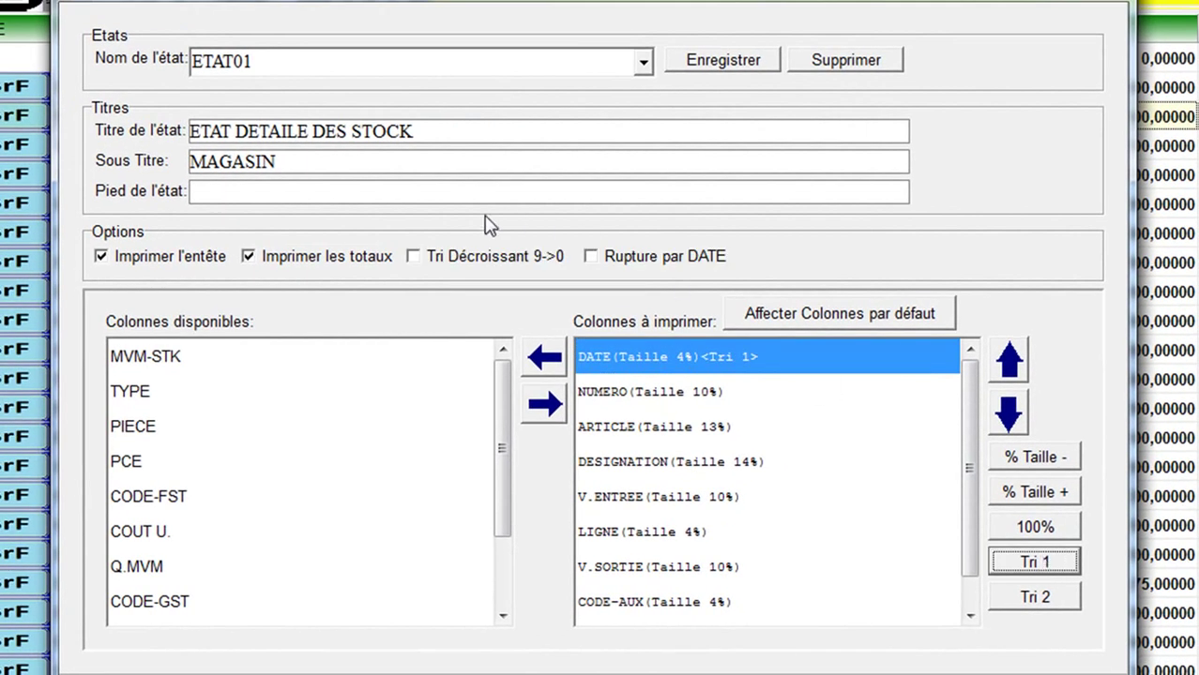
left_click(427, 262)
left_click(601, 258)
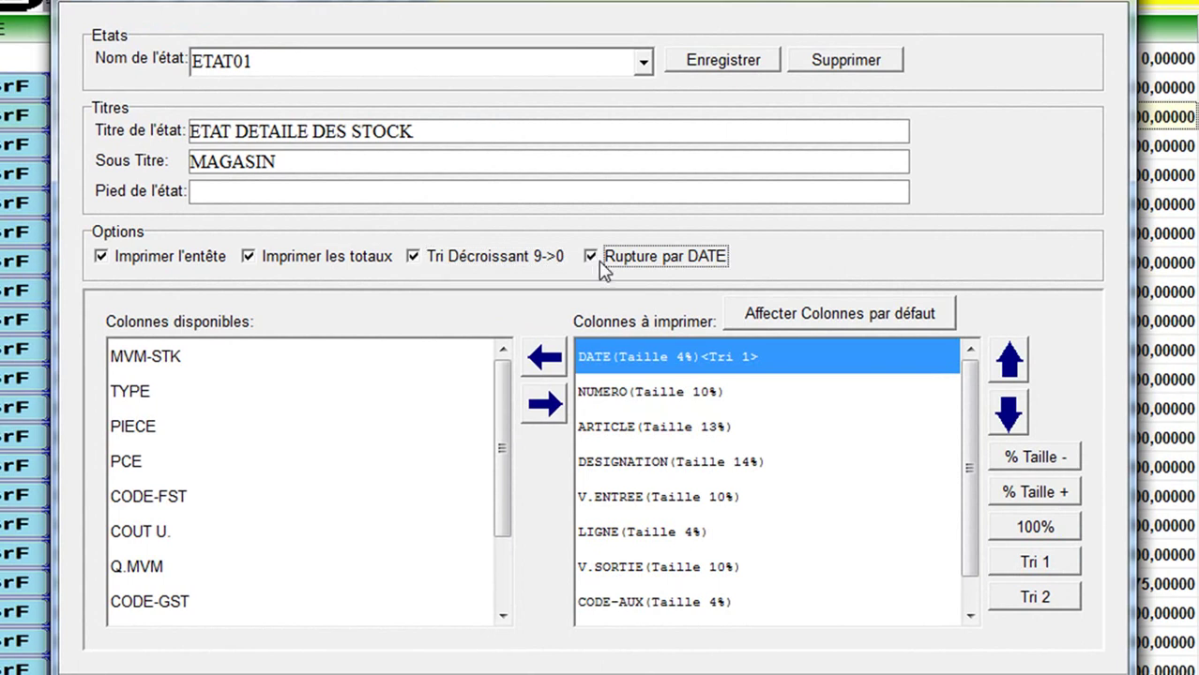
left_click(720, 433)
left_click(1022, 598)
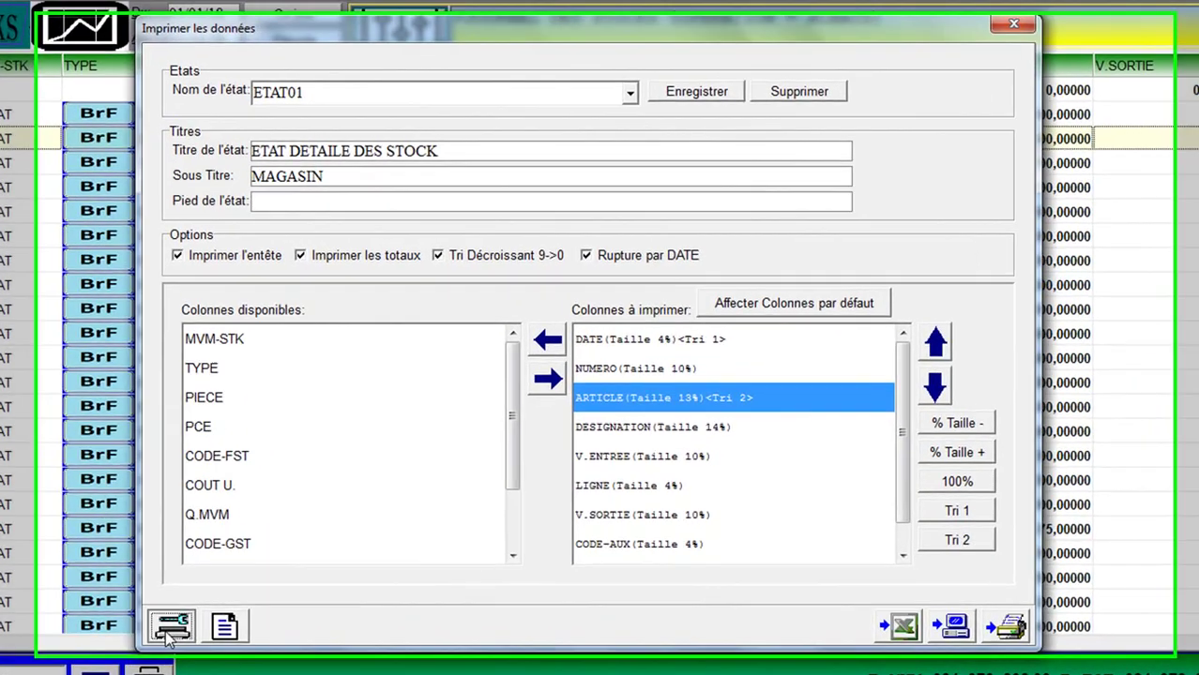
- Configure the printer as doPDF v5 with B5 (JIS) paper in Paysage orientation
left_click(225, 591)
left_click(596, 236)
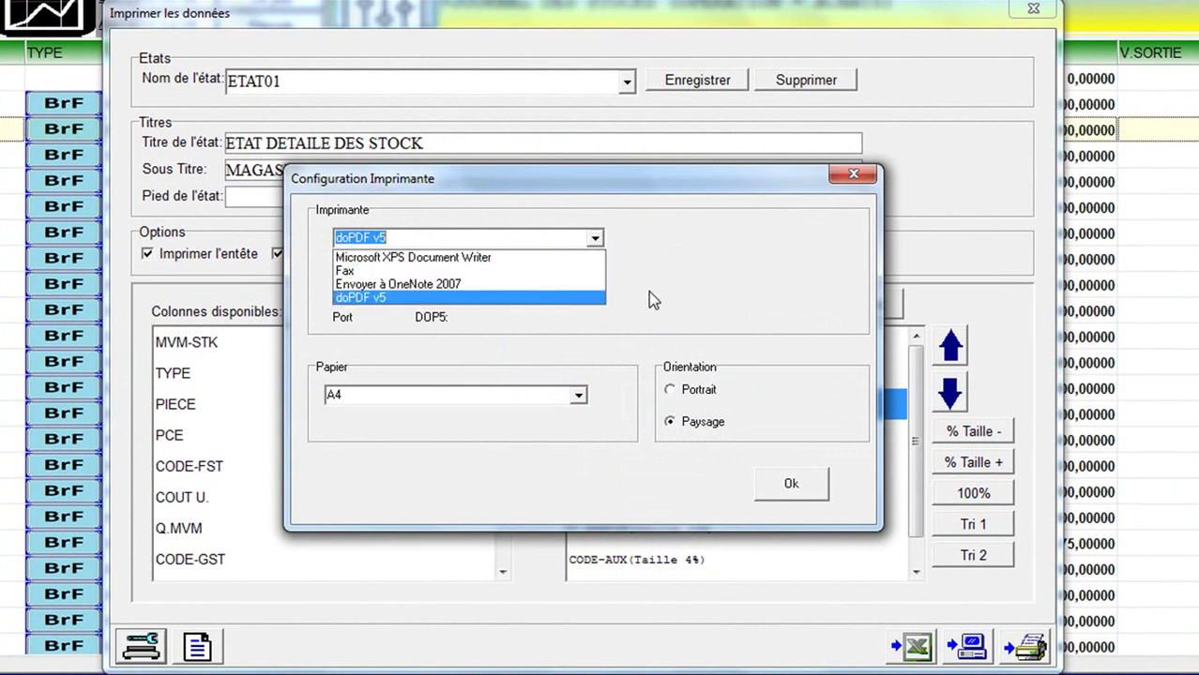
left_click(530, 297)
left_click(579, 399)
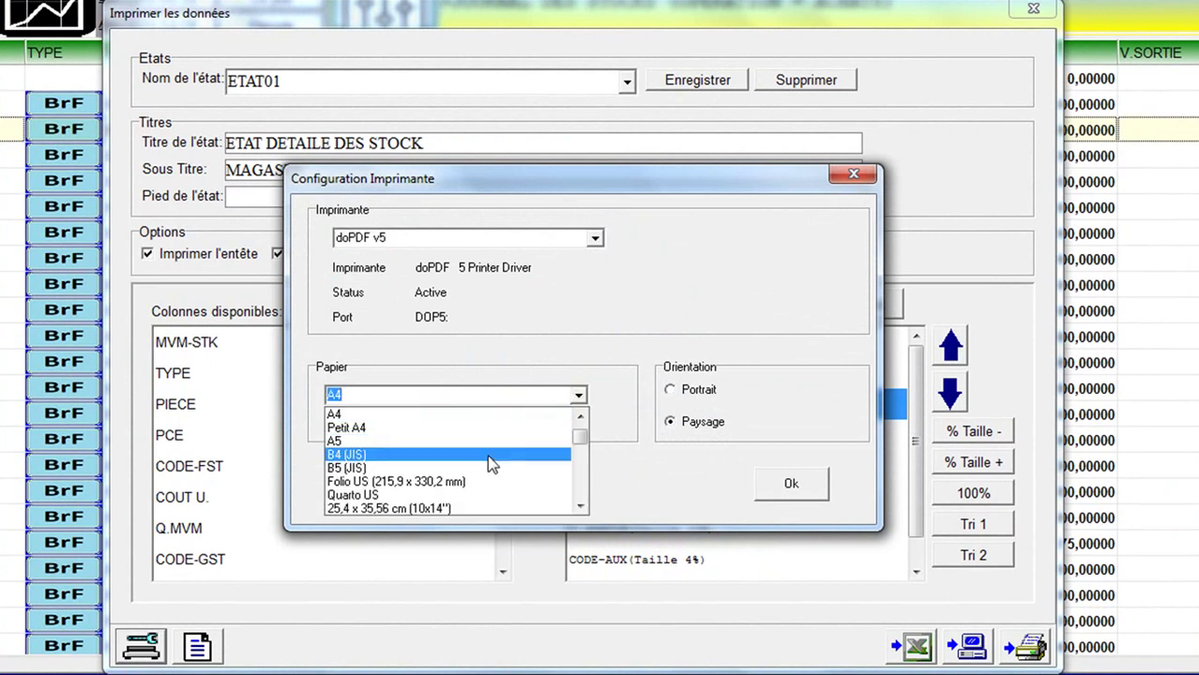
left_click(528, 469)
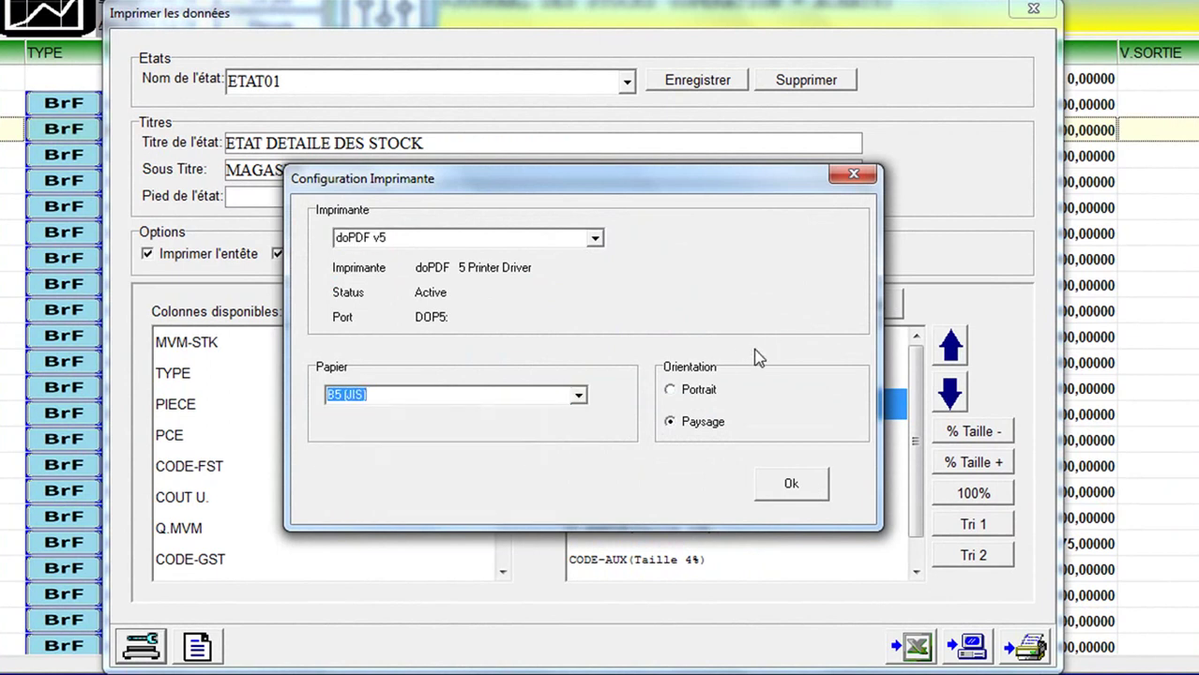
left_click(678, 420)
left_click(794, 485)
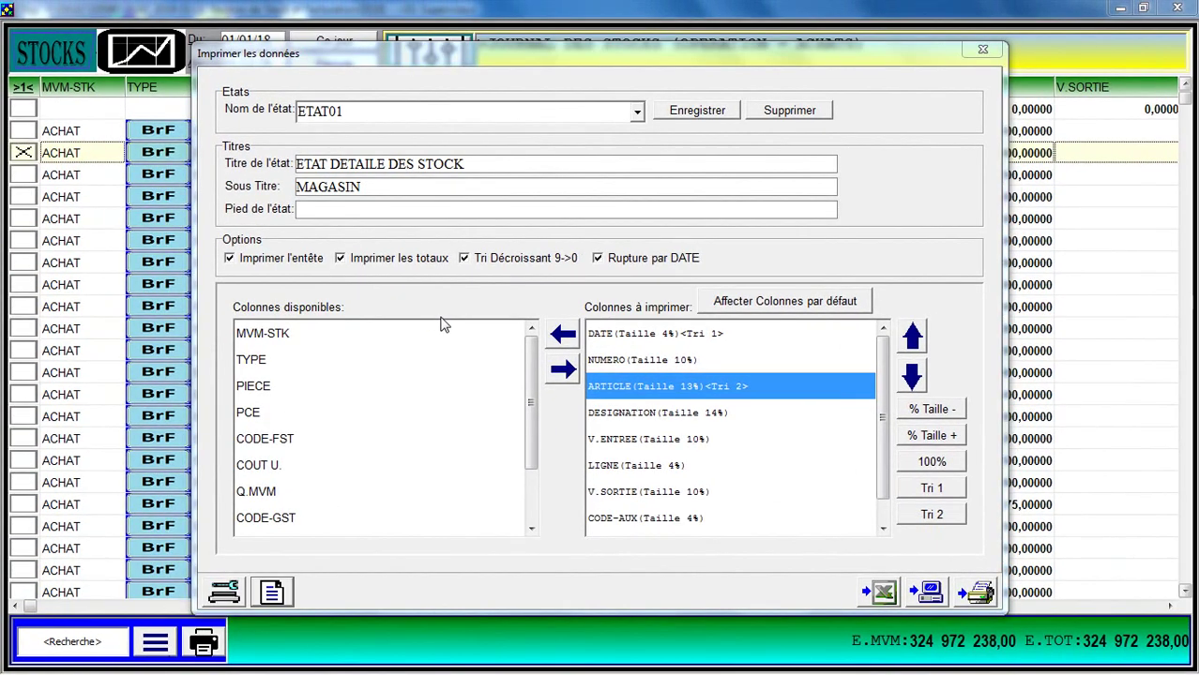
- Set the print parameters to print only pages 2 to 7 of the report
left_click(274, 591)
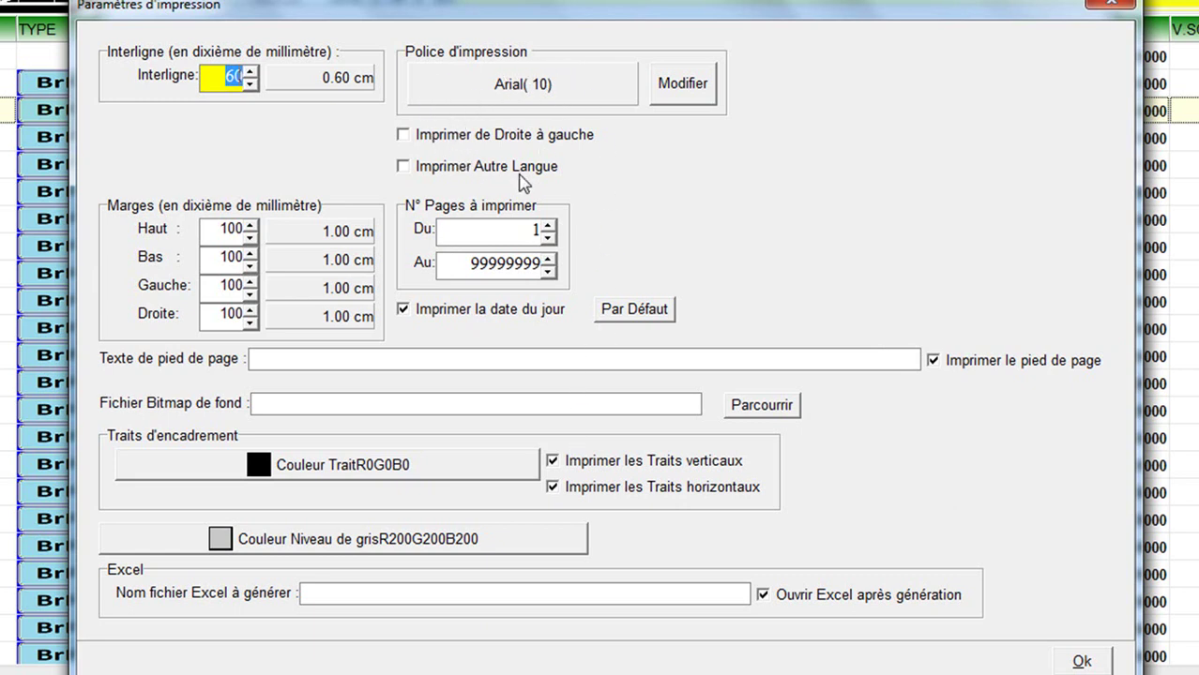
left_click(535, 231)
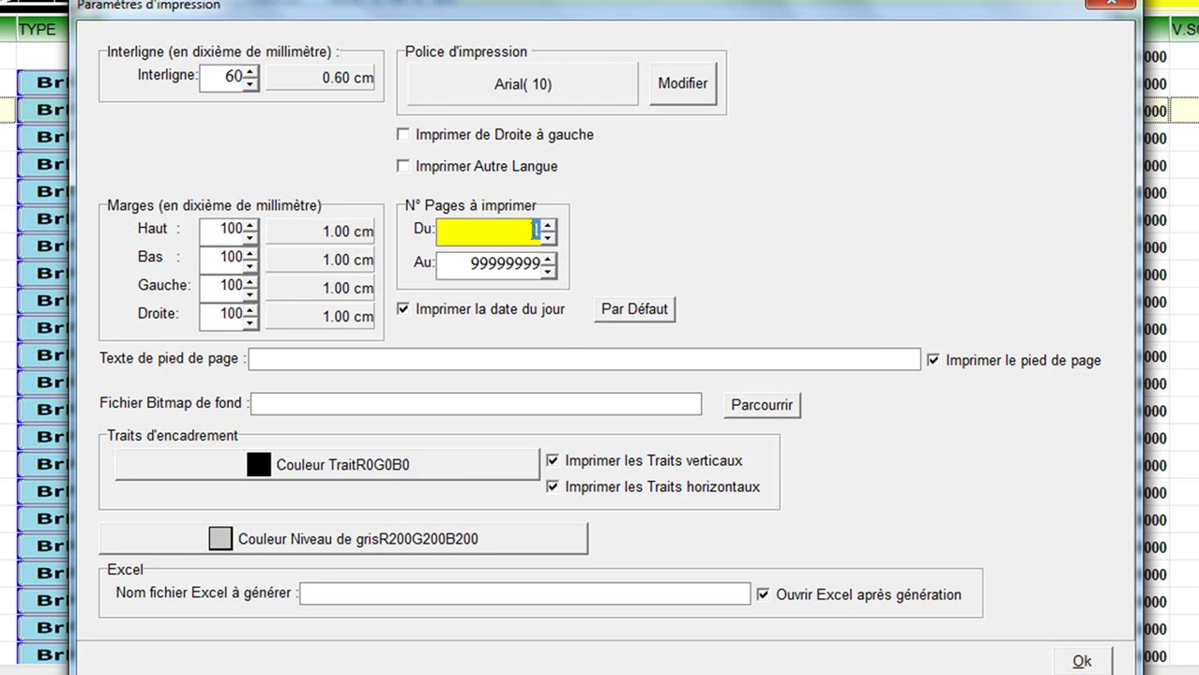
type("2")
left_click(468, 265)
type("7")
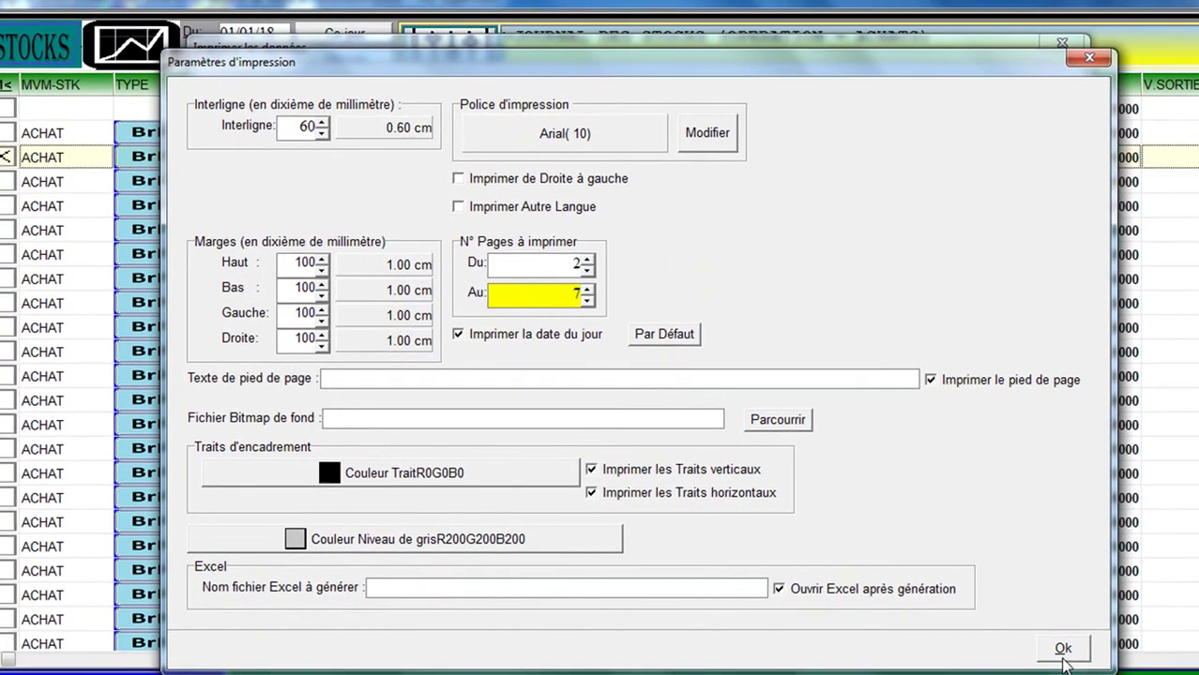
left_click(1081, 661)
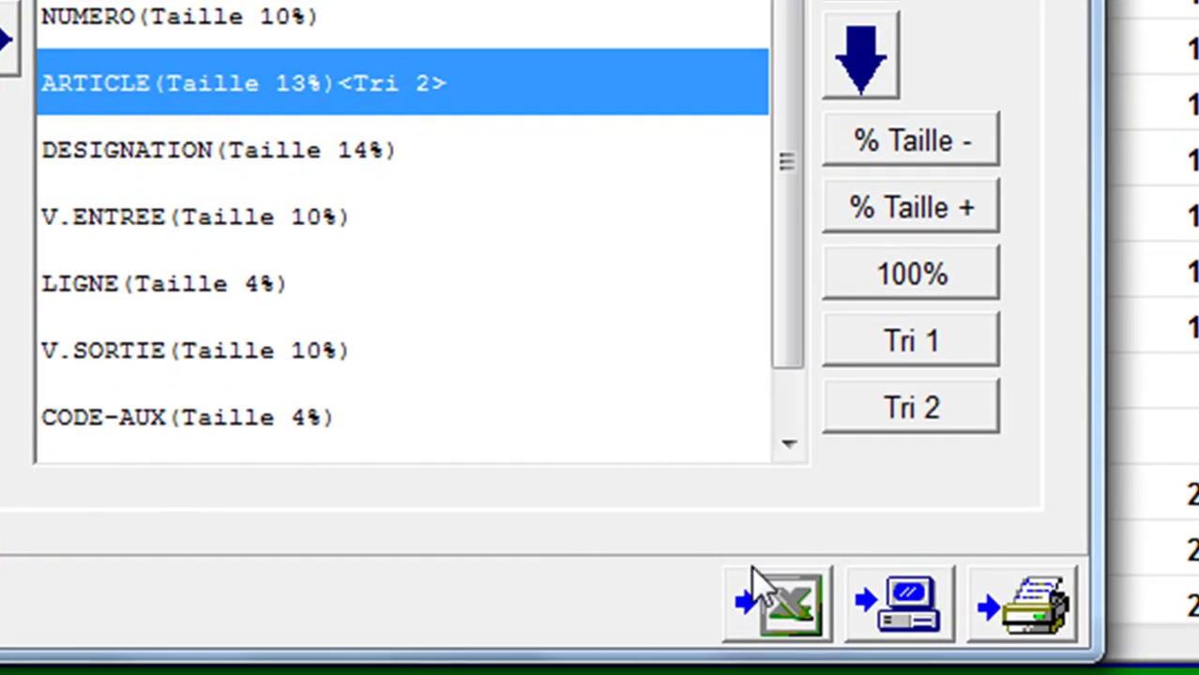
left_click(784, 605)
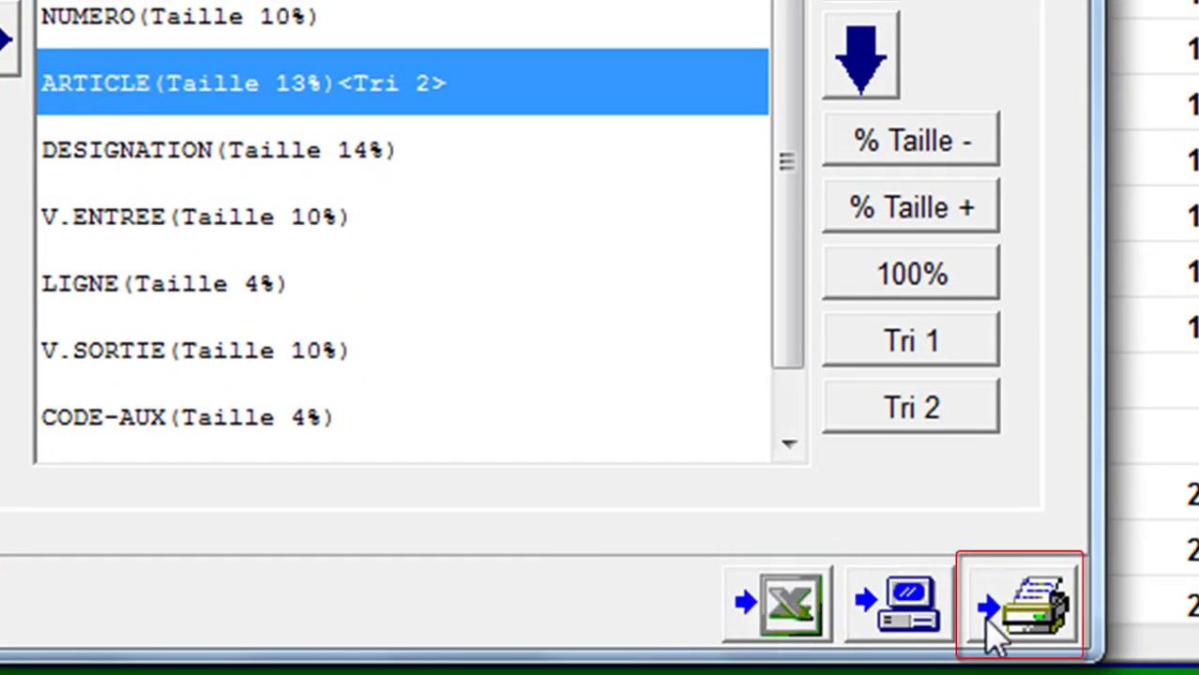
left_click(1043, 599)
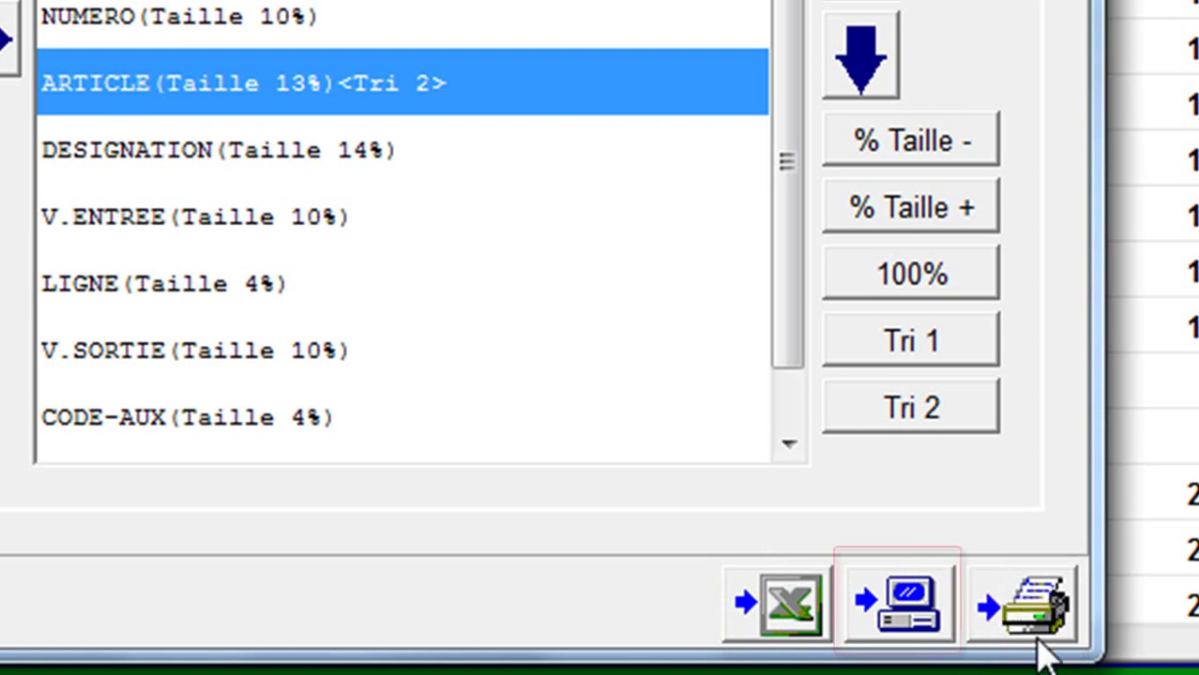
- Preview the report on screen and browse its pages forward and back, including the first and last pages
left_click(903, 622)
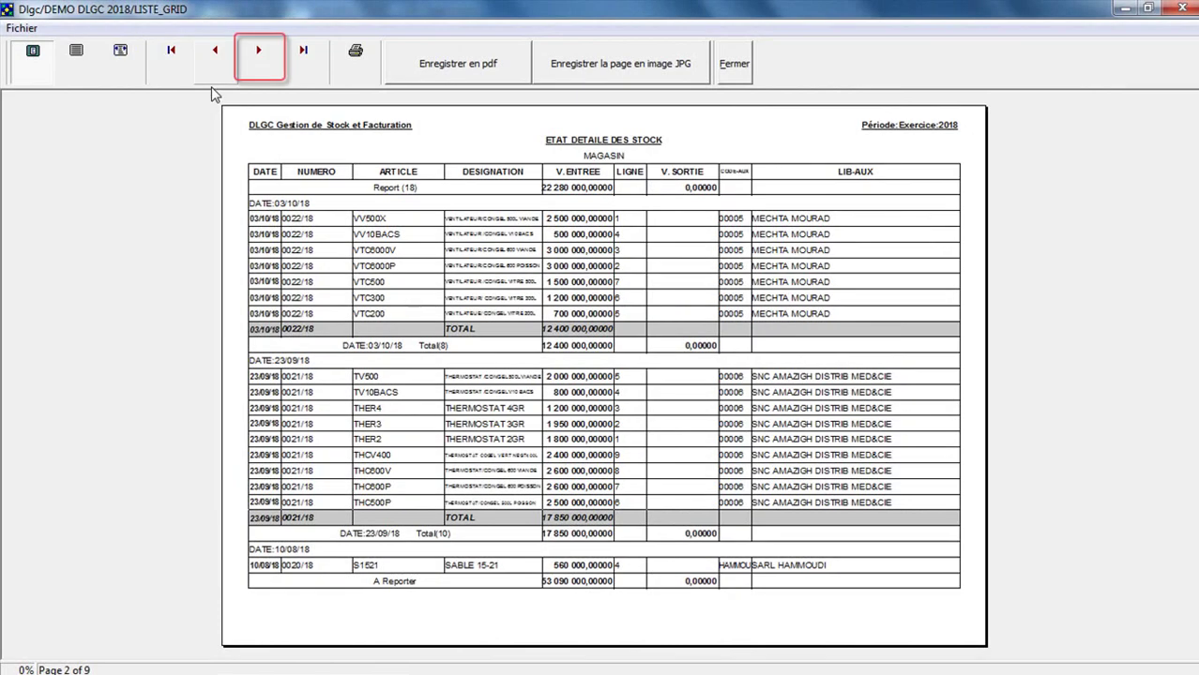
left_click(259, 62)
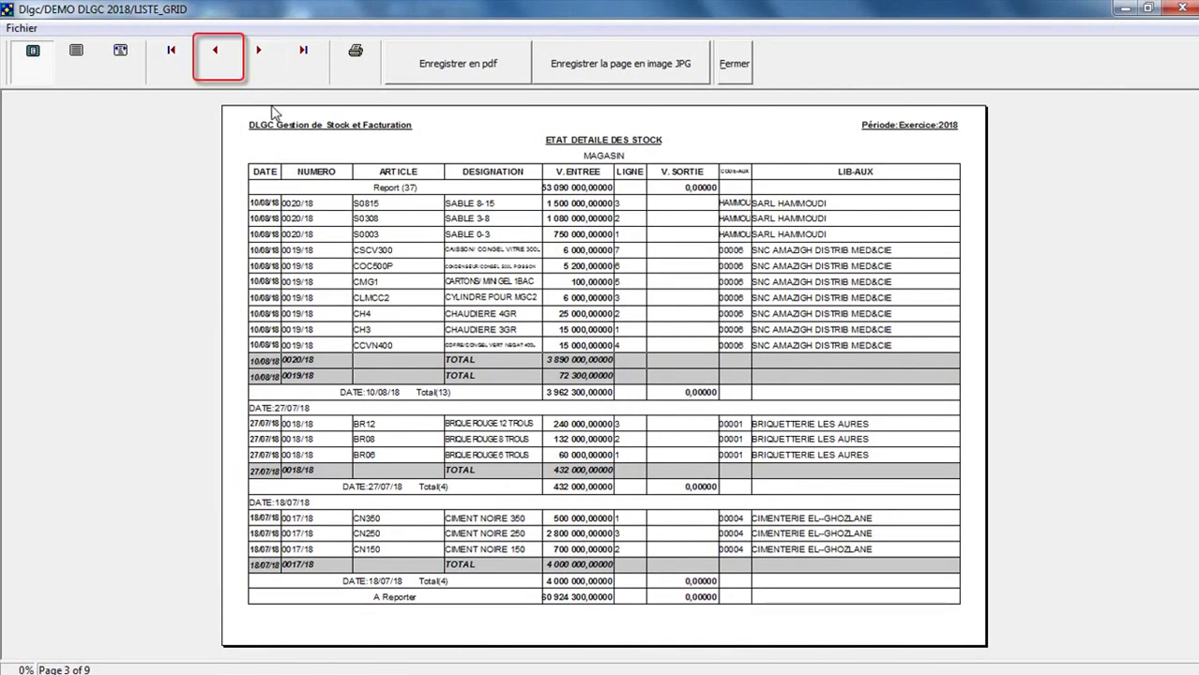
left_click(214, 53)
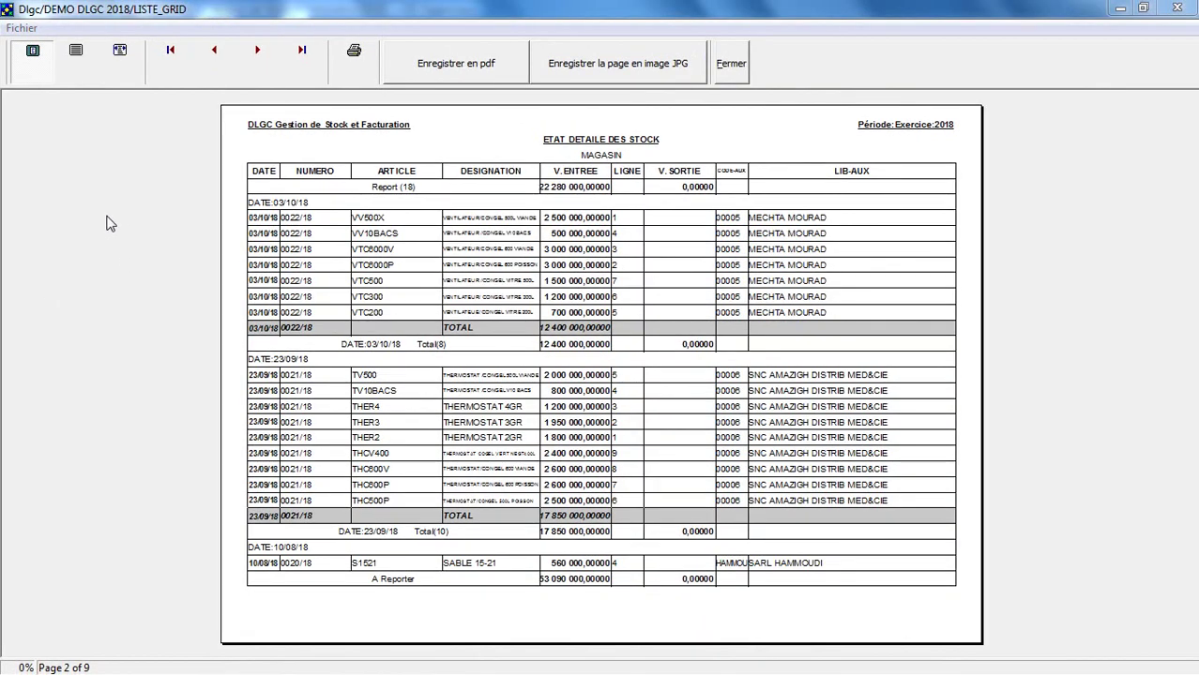
left_click(171, 60)
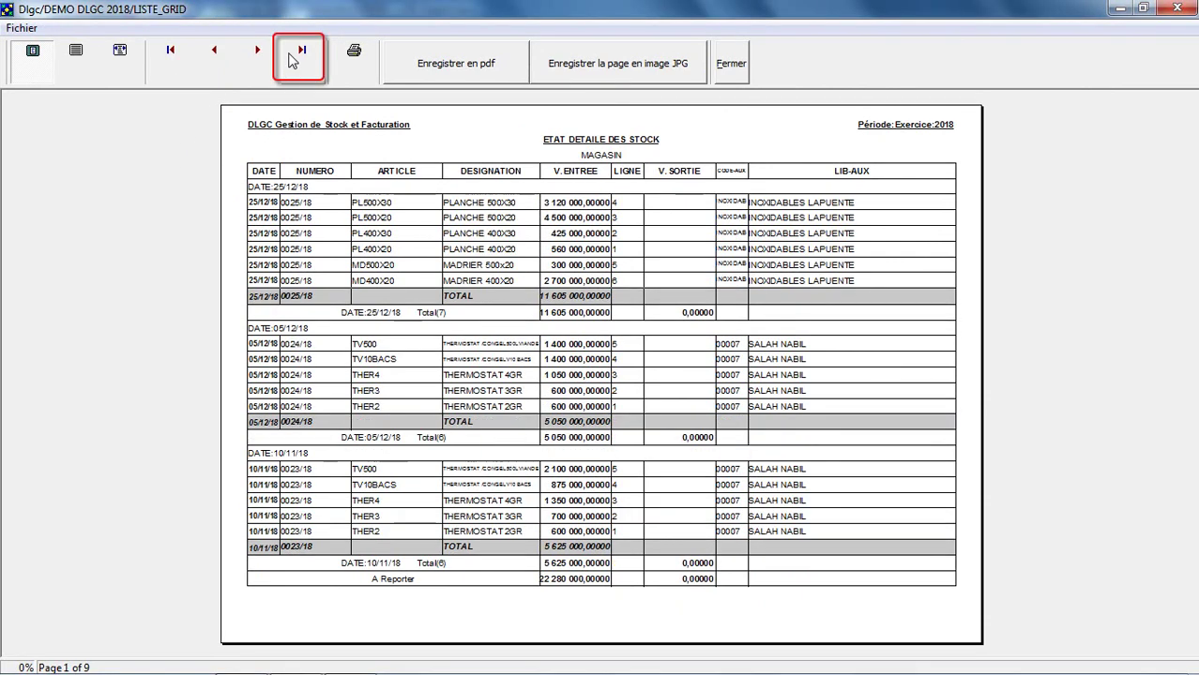
left_click(302, 66)
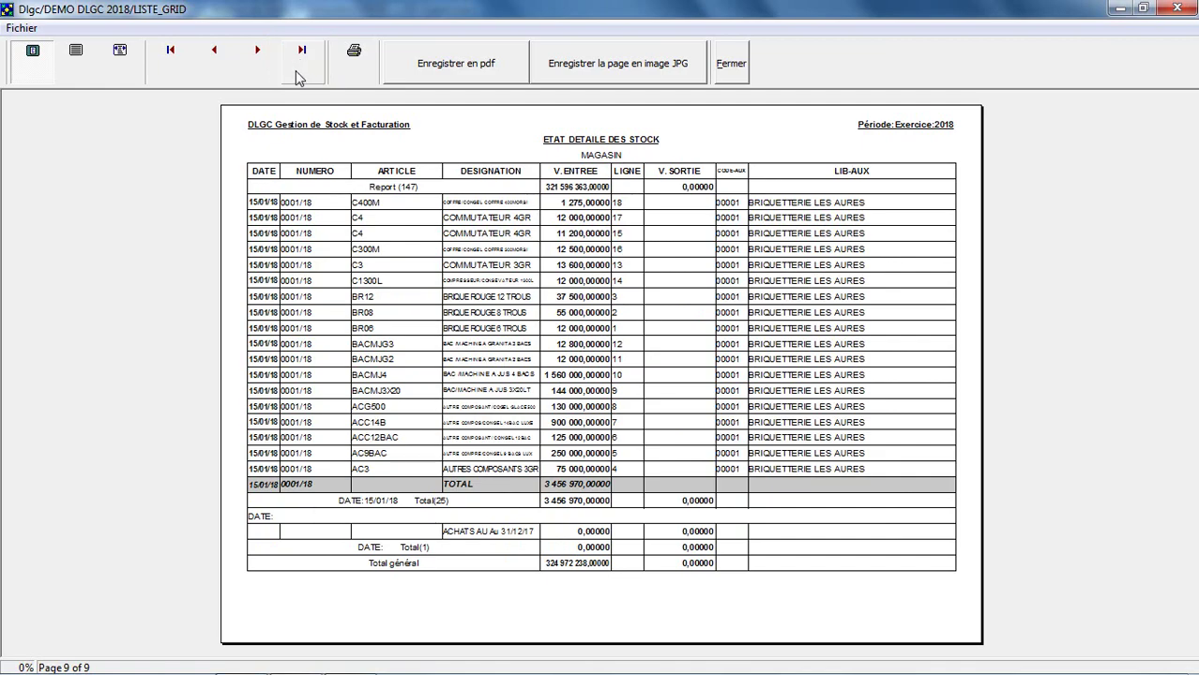